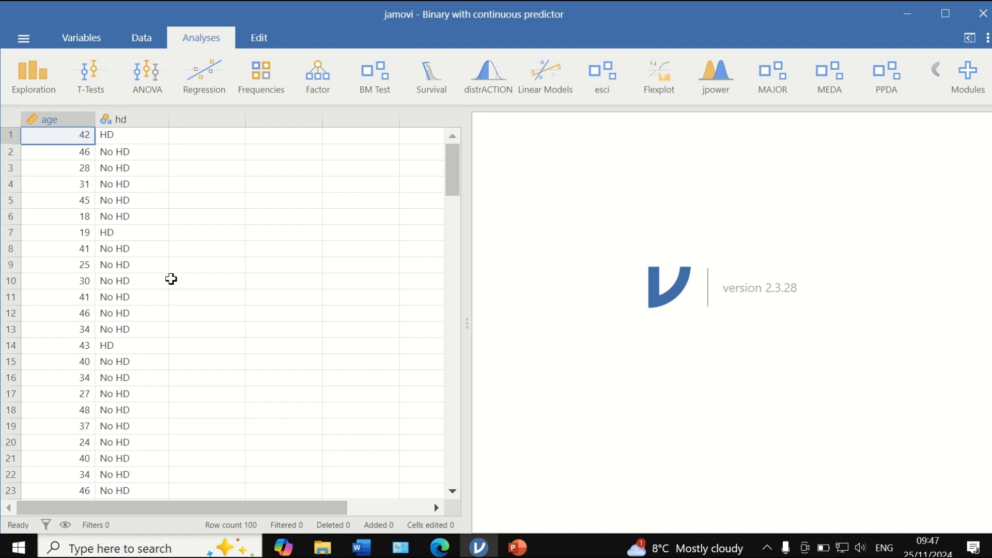
- Look through the age and hd records down to the end of the dataset and return to the first row
{"action": "scroll", "coordinate": [168, 275], "scroll_direction": "down", "scroll_amount": 20}
{"action": "scroll", "coordinate": [171, 287], "scroll_direction": "down", "scroll_amount": 3}
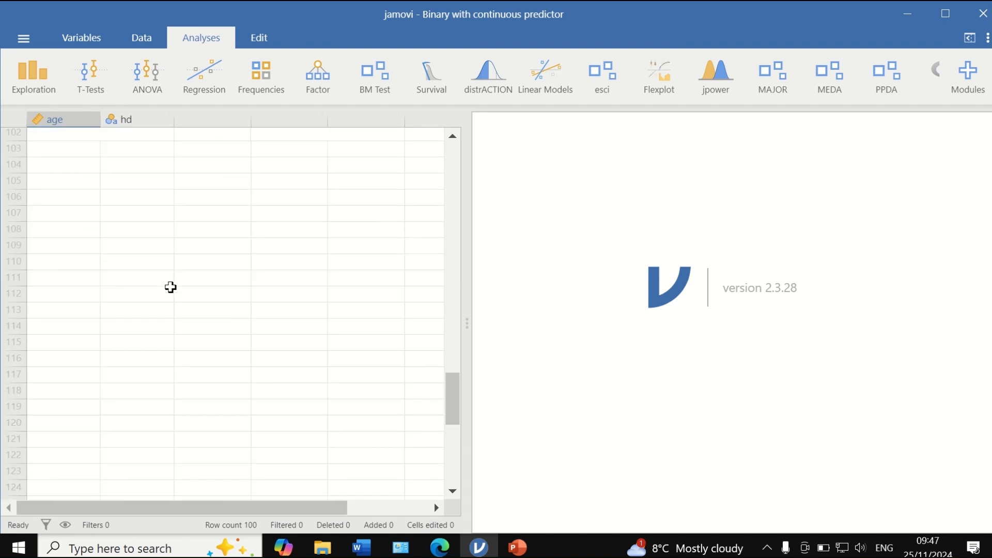
{"action": "scroll", "coordinate": [170, 288], "scroll_direction": "up", "scroll_amount": 4}
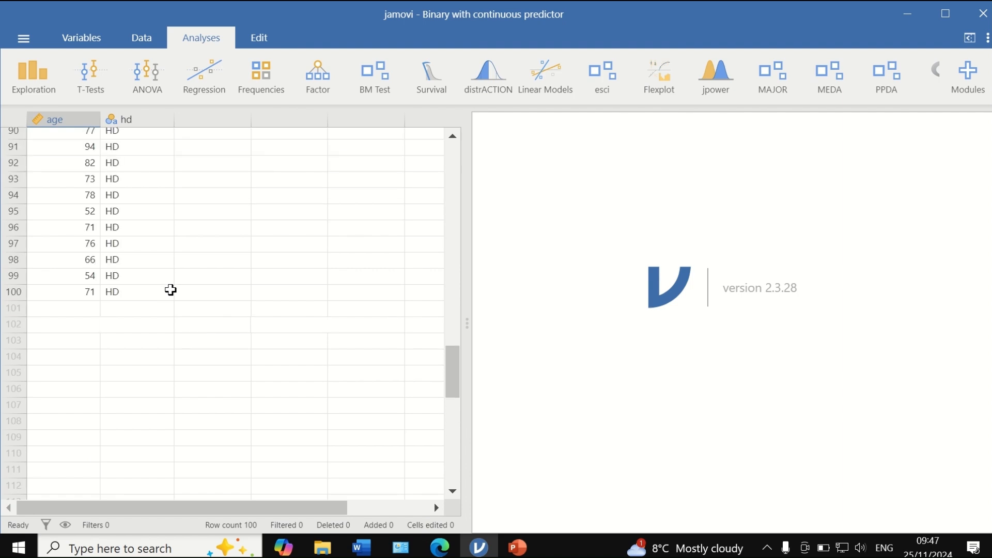
{"action": "scroll", "coordinate": [171, 288], "scroll_direction": "up", "scroll_amount": 20}
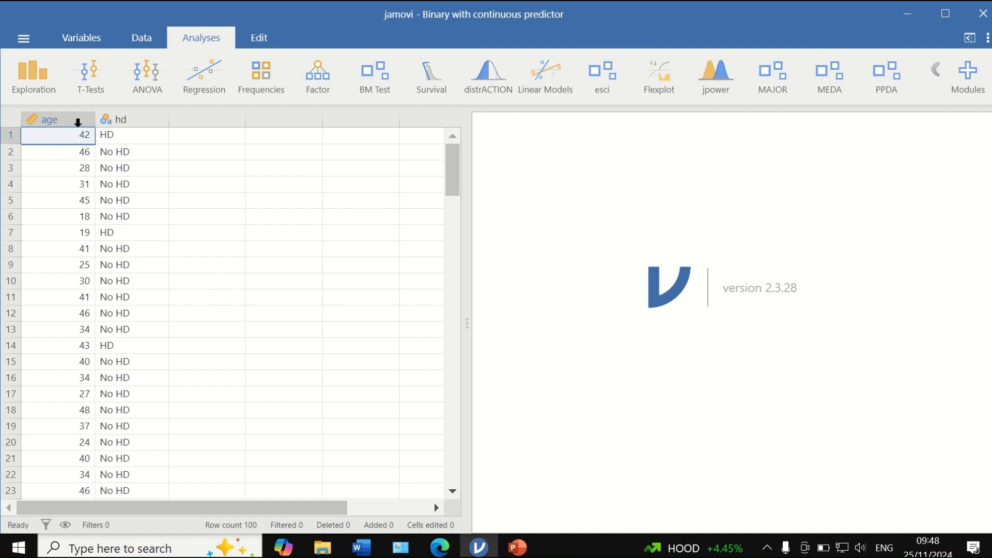
- Create a Descriptives analysis with age and hd as the variables
{"action": "left_click", "coordinate": [45, 90]}
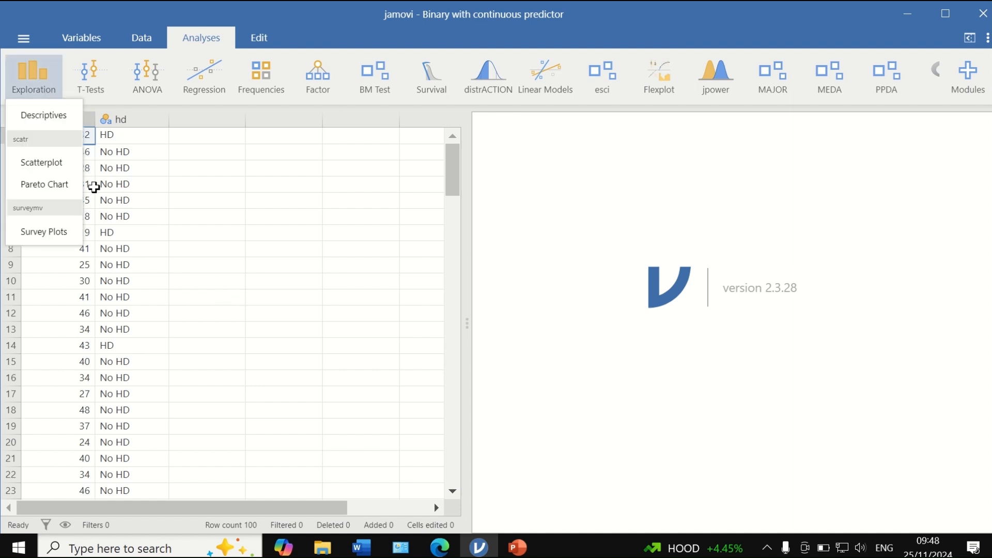
{"action": "left_click", "coordinate": [52, 115]}
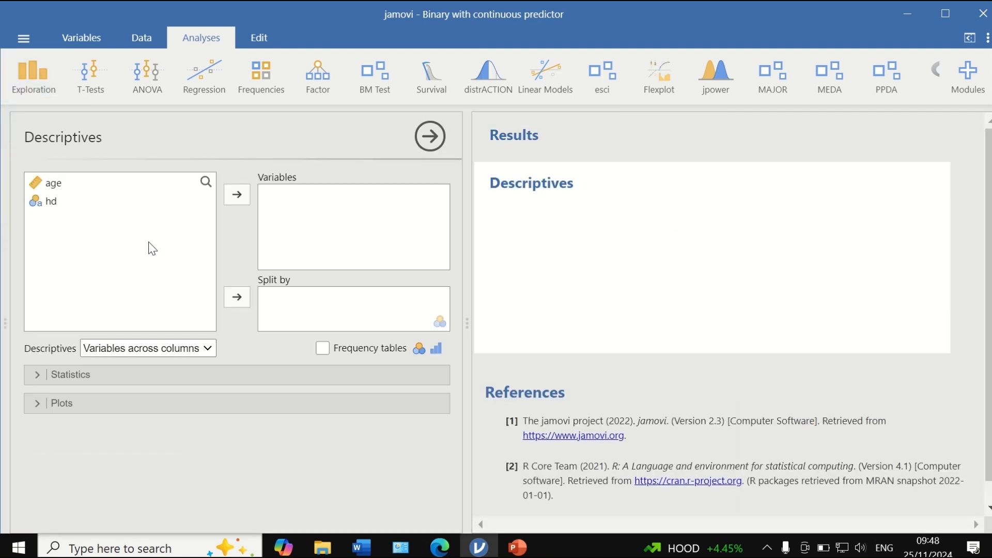
{"action": "left_click", "coordinate": [49, 182]}
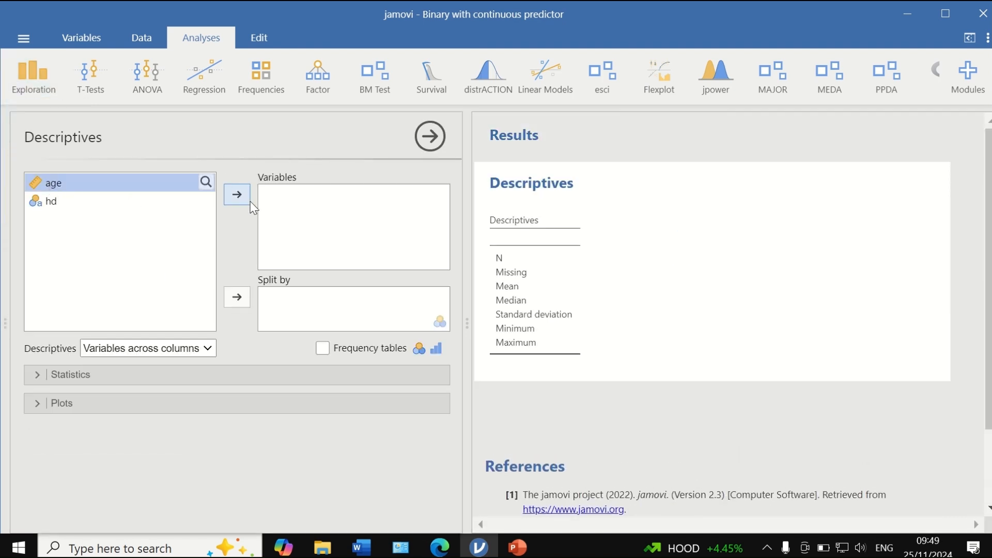
{"action": "left_click", "coordinate": [237, 195]}
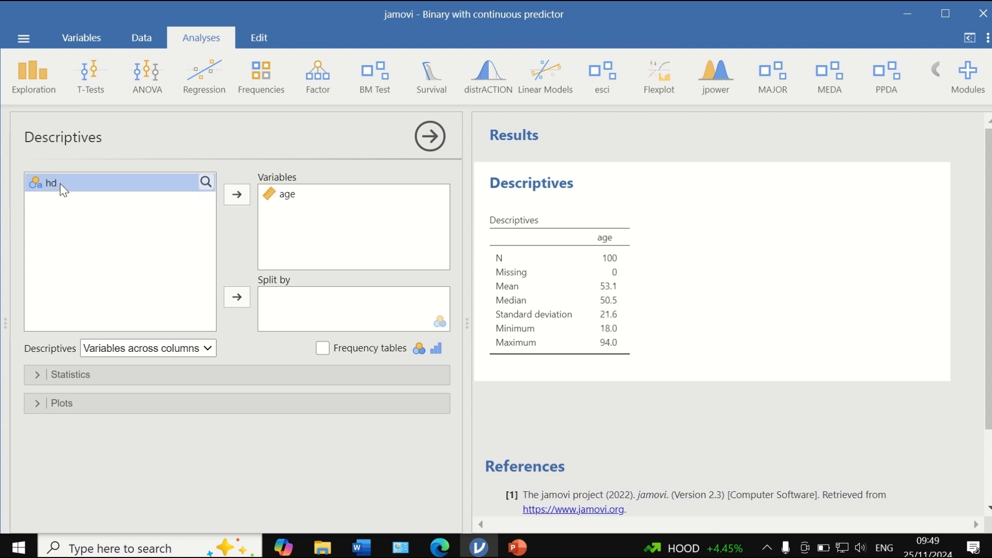
{"action": "left_click", "coordinate": [236, 194]}
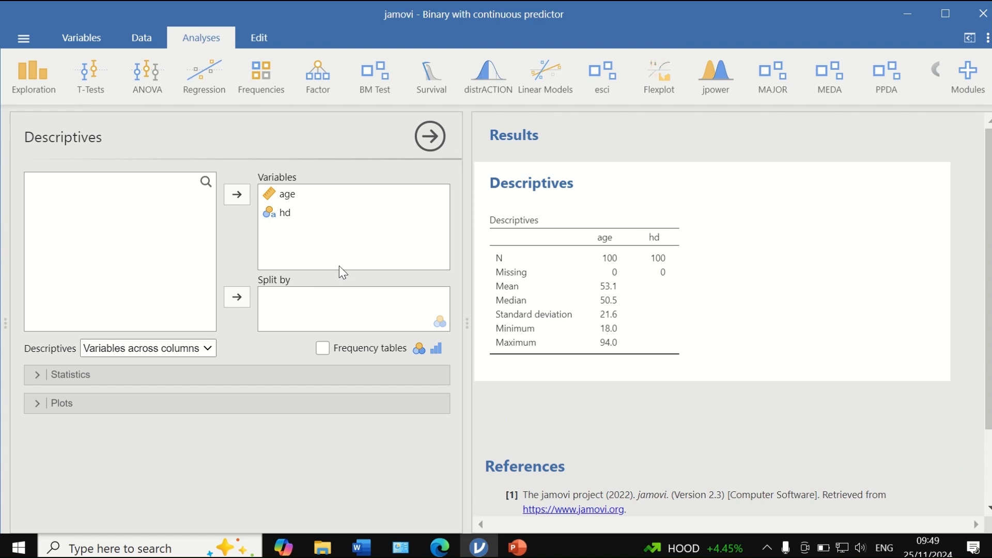
- Remove the median, mean and standard deviation from the descriptive statistics
{"action": "left_click", "coordinate": [131, 373]}
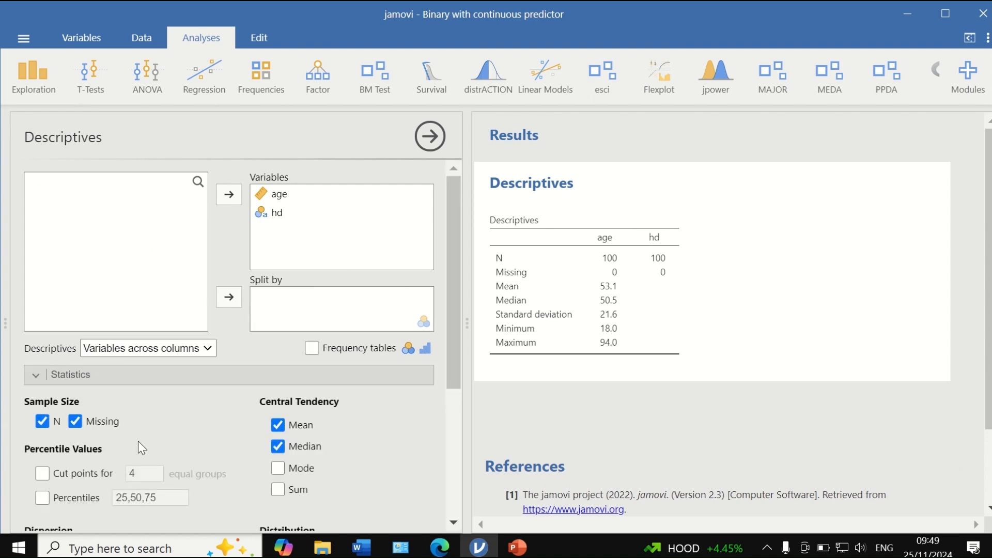
{"action": "left_click", "coordinate": [277, 446]}
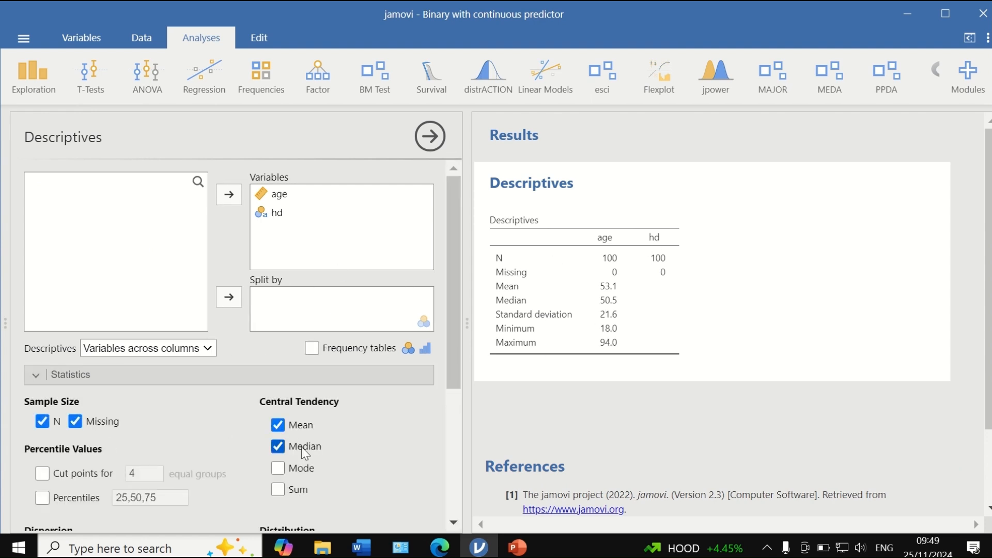
{"action": "left_click", "coordinate": [278, 425]}
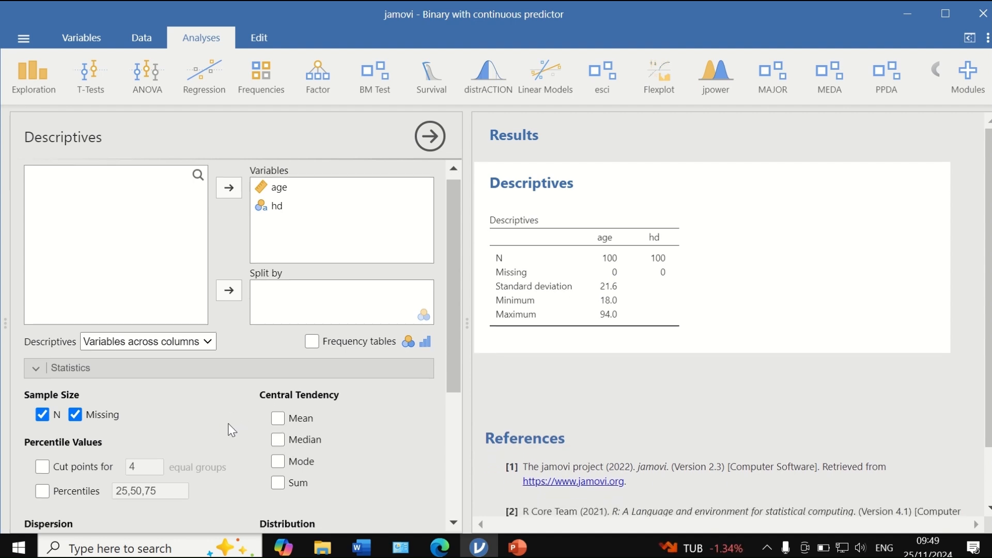
{"action": "scroll", "coordinate": [129, 397], "scroll_direction": "down", "scroll_amount": 4}
{"action": "left_click", "coordinate": [45, 336]}
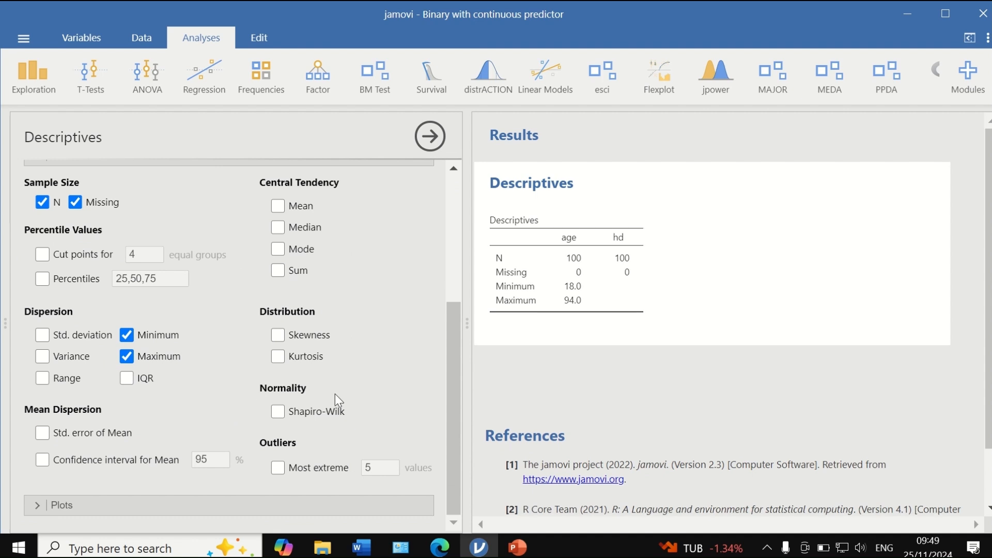
- Add frequency tables to the Descriptives analysis
{"action": "scroll", "coordinate": [455, 364], "scroll_direction": "up", "scroll_amount": 4}
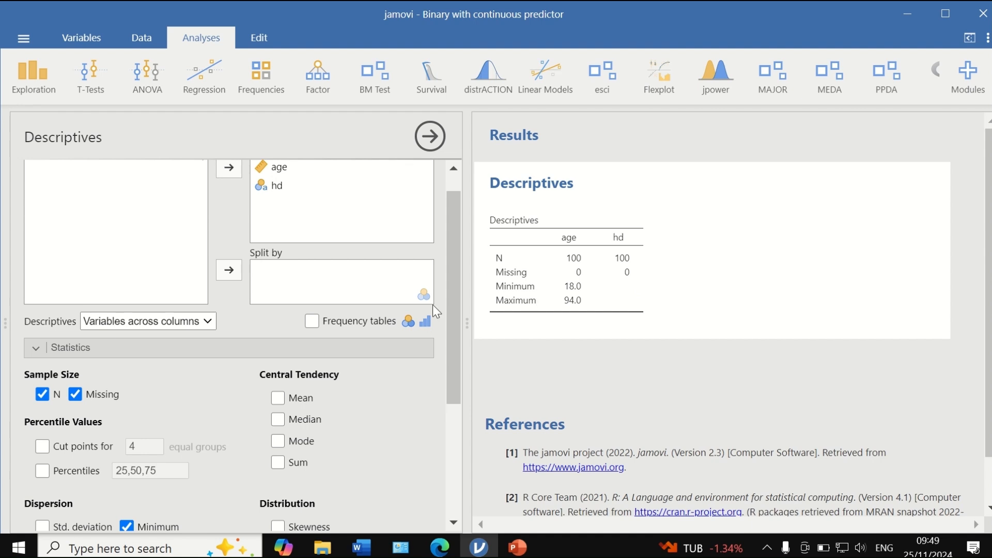
{"action": "left_click", "coordinate": [312, 322]}
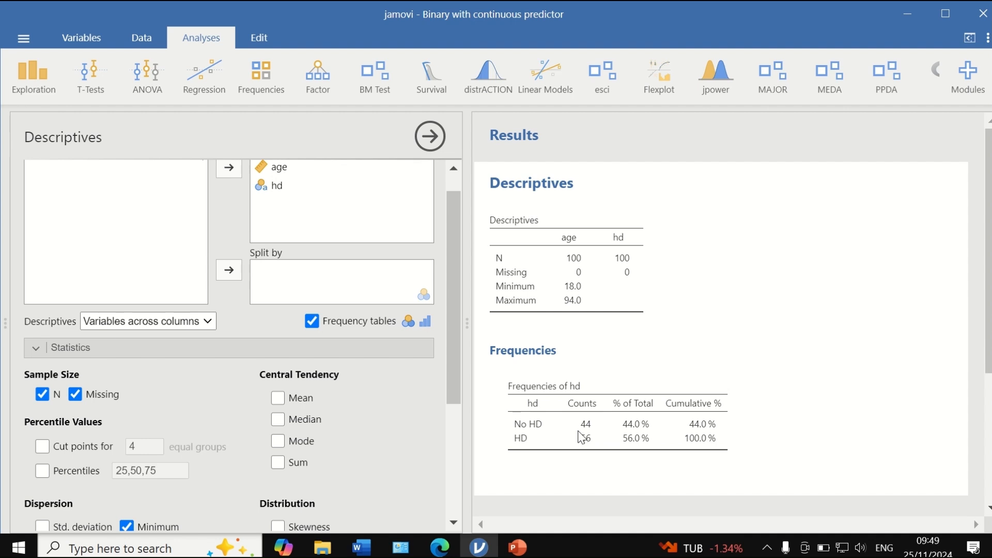
{"action": "left_click", "coordinate": [581, 460]}
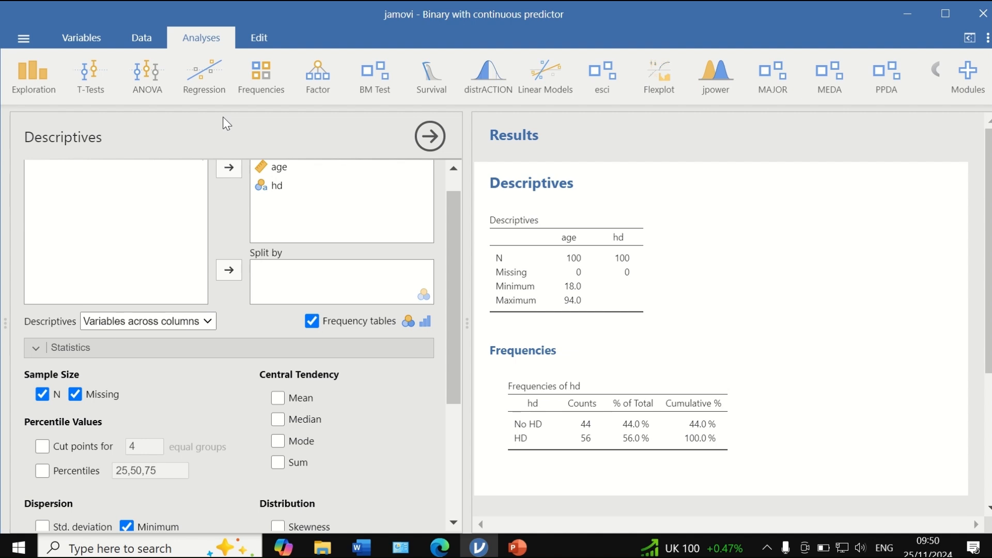
- Set up a two-outcome binomial logistic regression with hd as the dependent variable and age as a covariate
{"action": "left_click", "coordinate": [206, 75]}
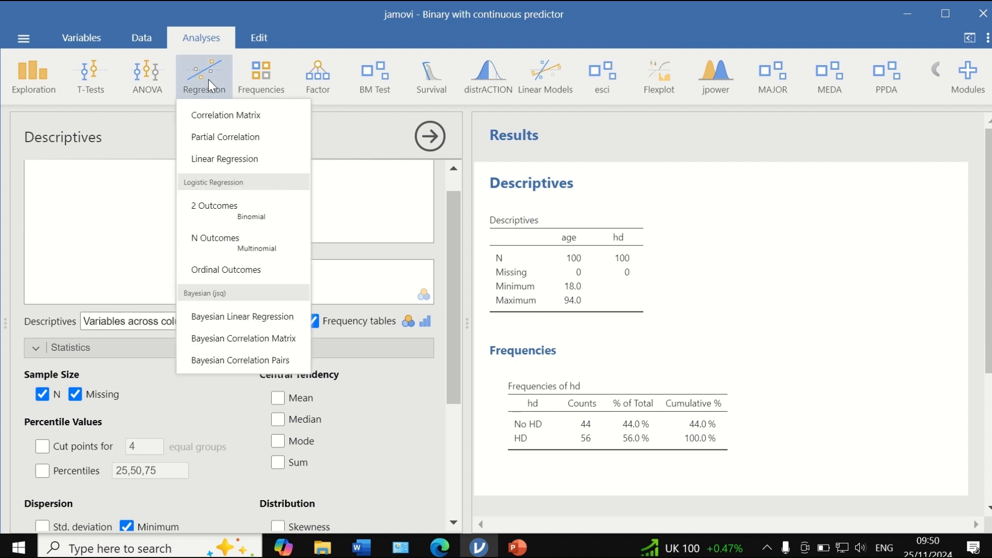
{"action": "left_click", "coordinate": [237, 213]}
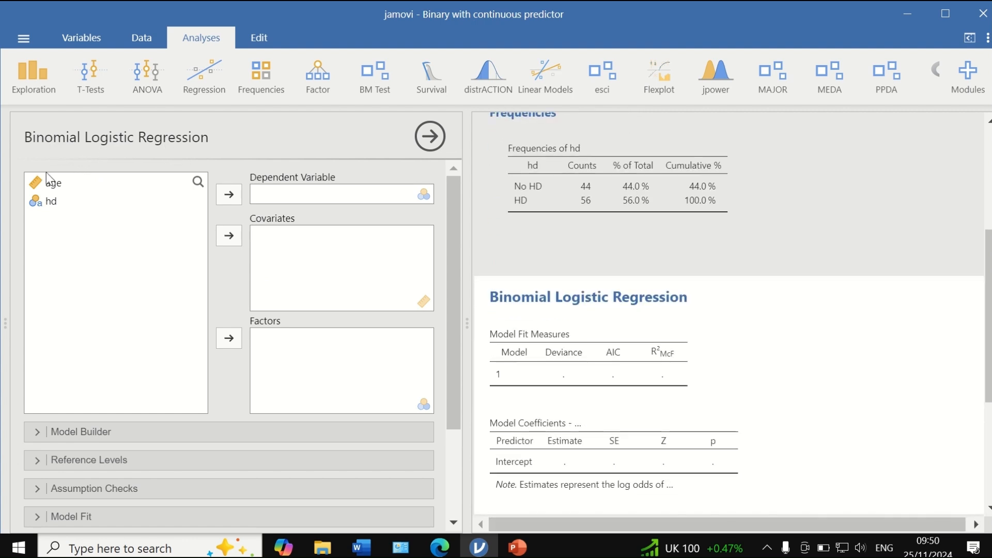
{"action": "left_click", "coordinate": [51, 184]}
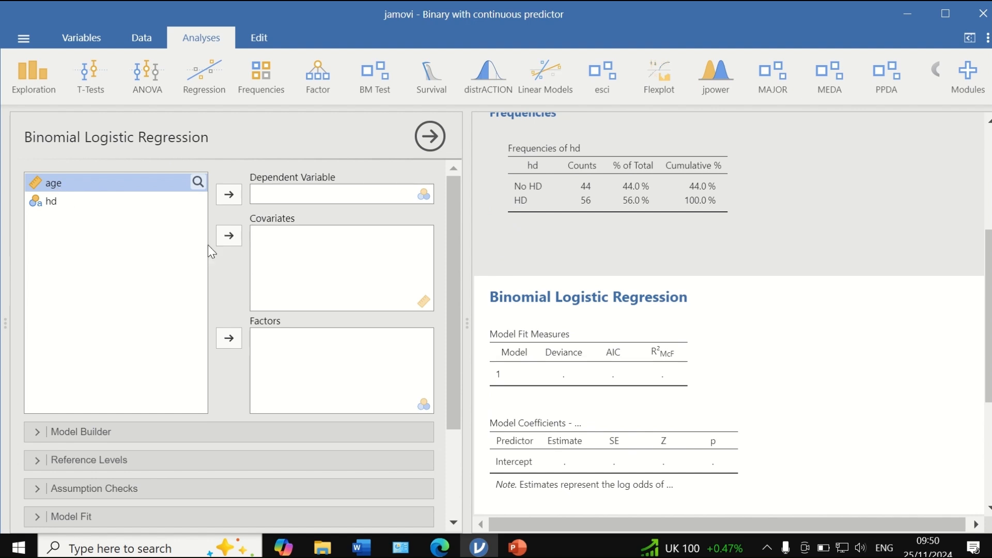
{"action": "left_click", "coordinate": [230, 237]}
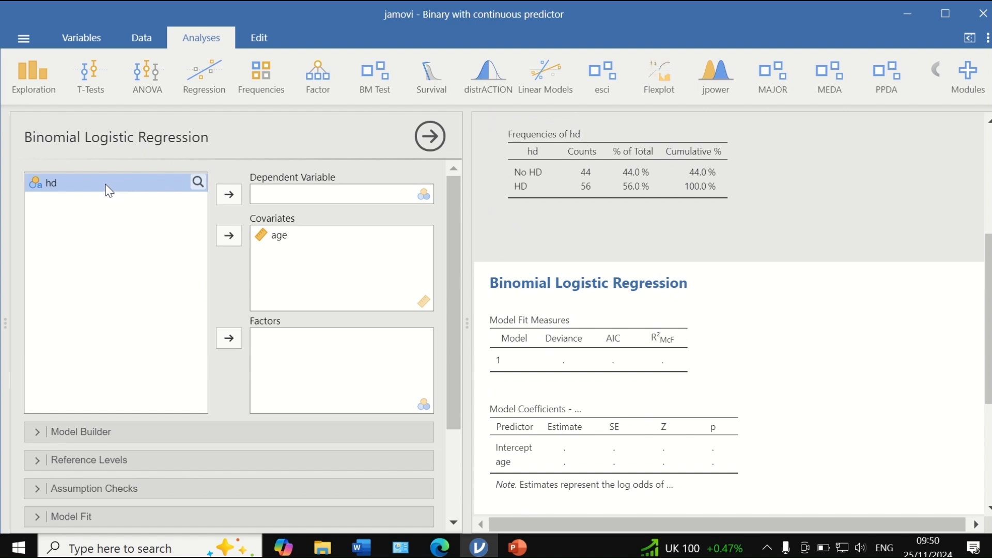
{"action": "left_click", "coordinate": [191, 182]}
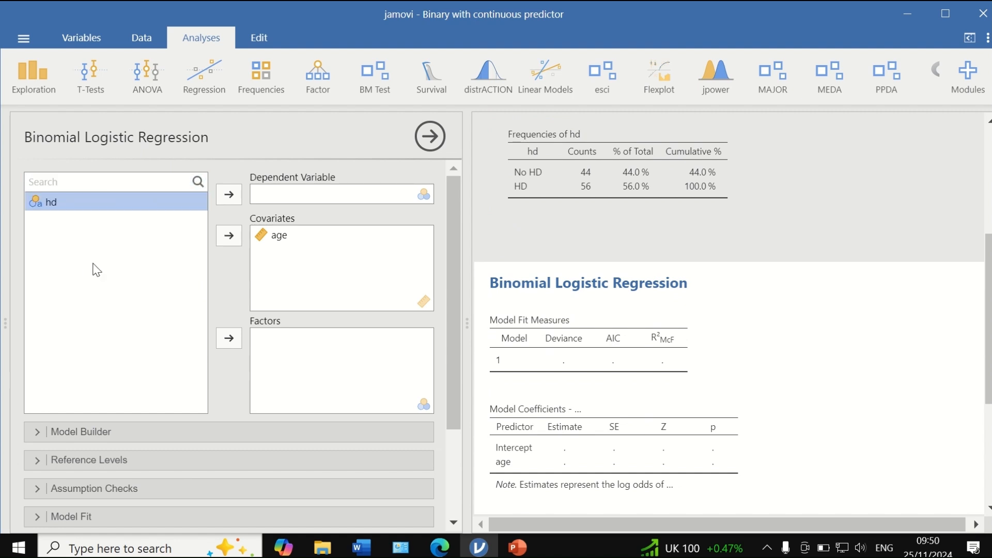
{"action": "left_click", "coordinate": [221, 195]}
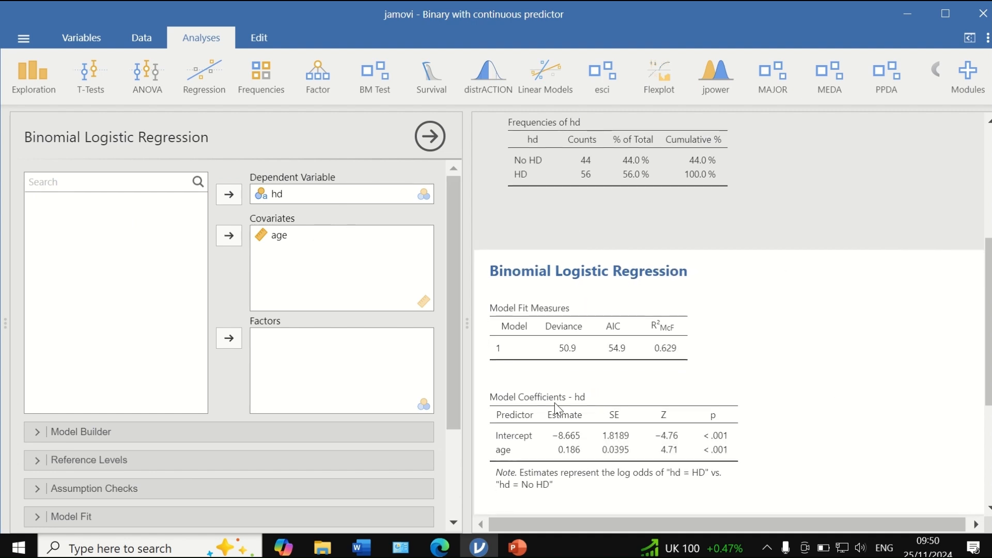
- Review the predictors and blocks in the regression's Model Builder, then collapse its settings
{"action": "scroll", "coordinate": [336, 344], "scroll_direction": "down", "scroll_amount": 2}
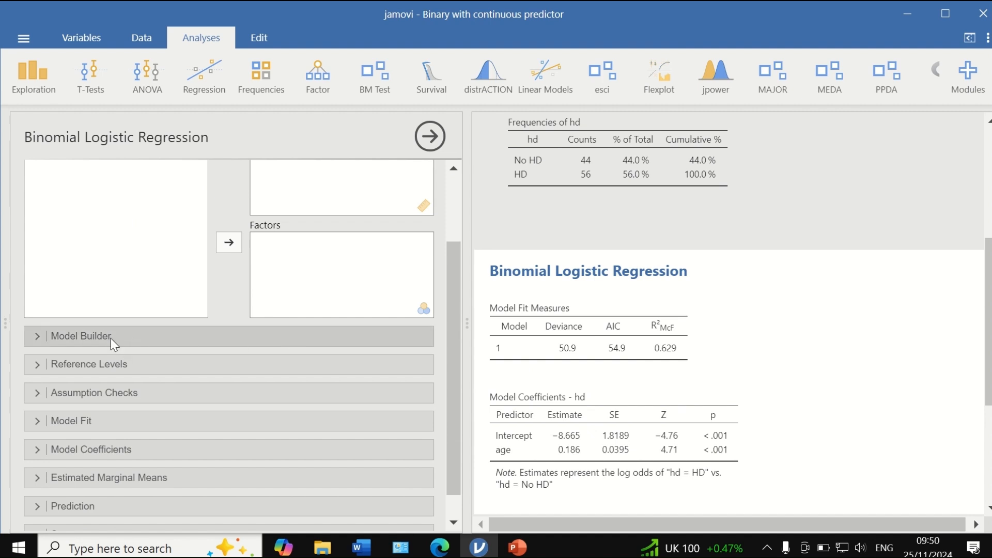
{"action": "left_click", "coordinate": [111, 340]}
{"action": "scroll", "coordinate": [191, 364], "scroll_direction": "down", "scroll_amount": 2}
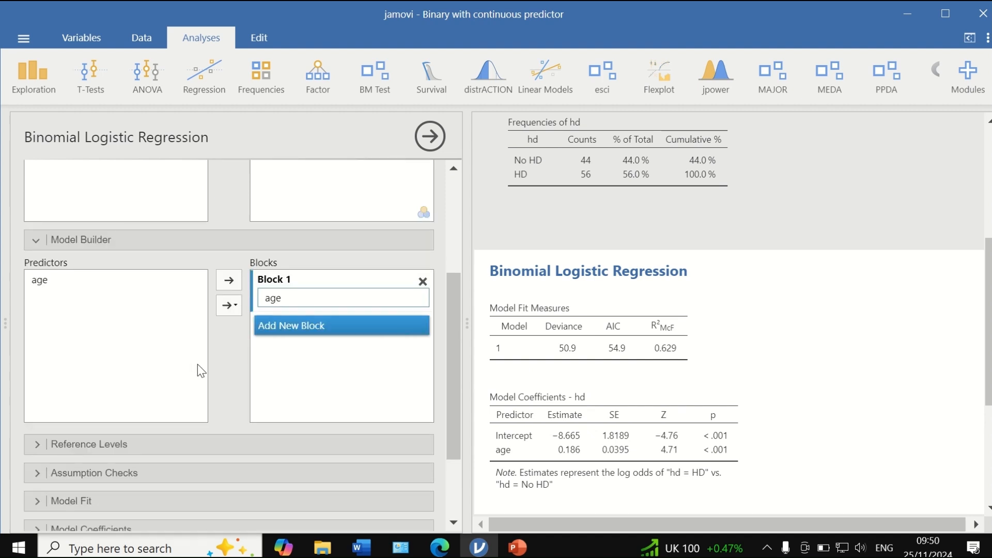
{"action": "left_click", "coordinate": [133, 239]}
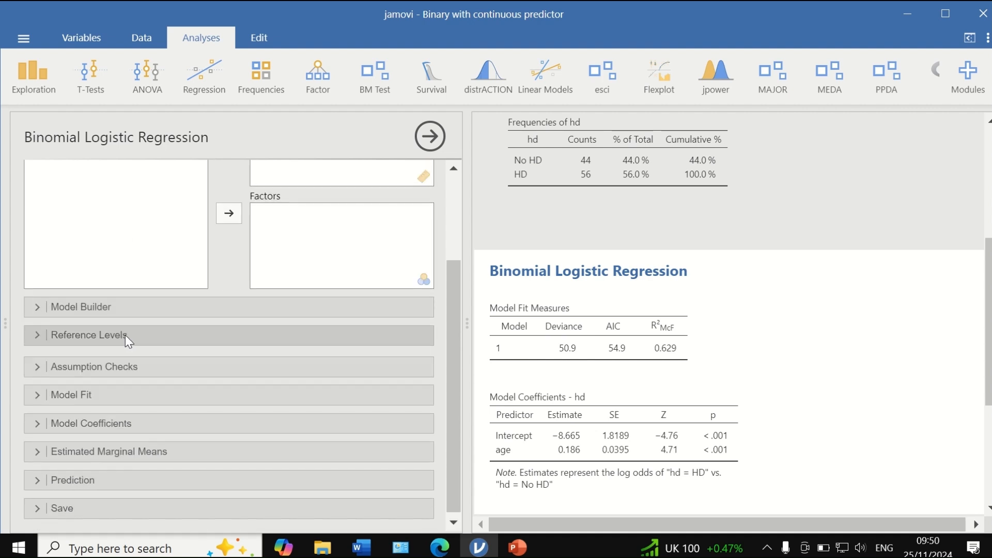
- Review the reference level choices for hd, keeping No HD, and the available assumption checks
{"action": "left_click", "coordinate": [125, 335]}
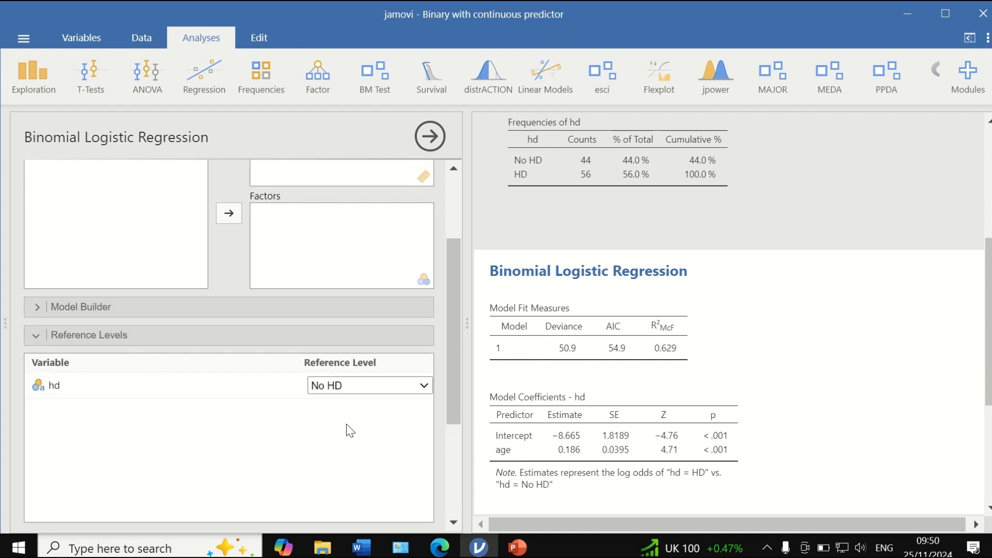
{"action": "scroll", "coordinate": [345, 427], "scroll_direction": "up", "scroll_amount": 1}
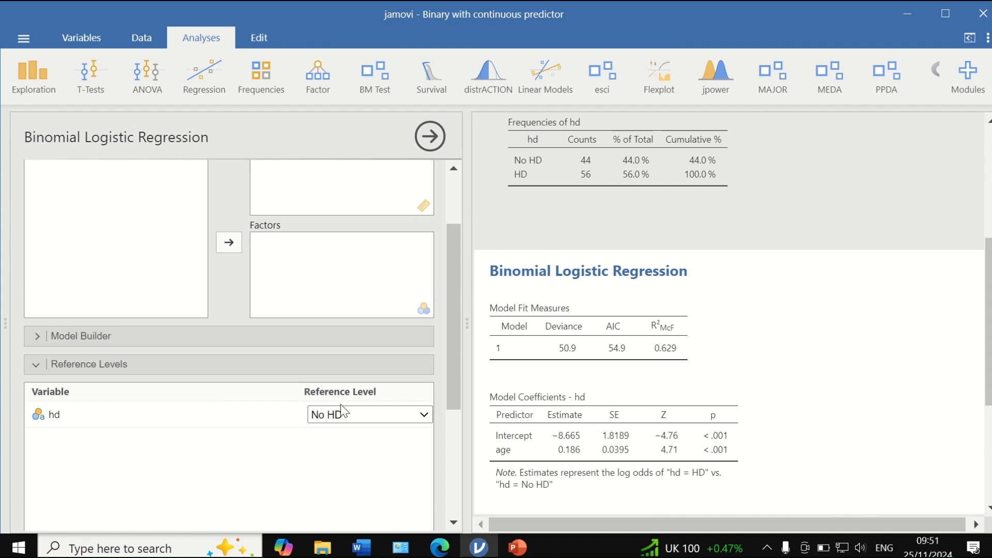
{"action": "left_click", "coordinate": [384, 418]}
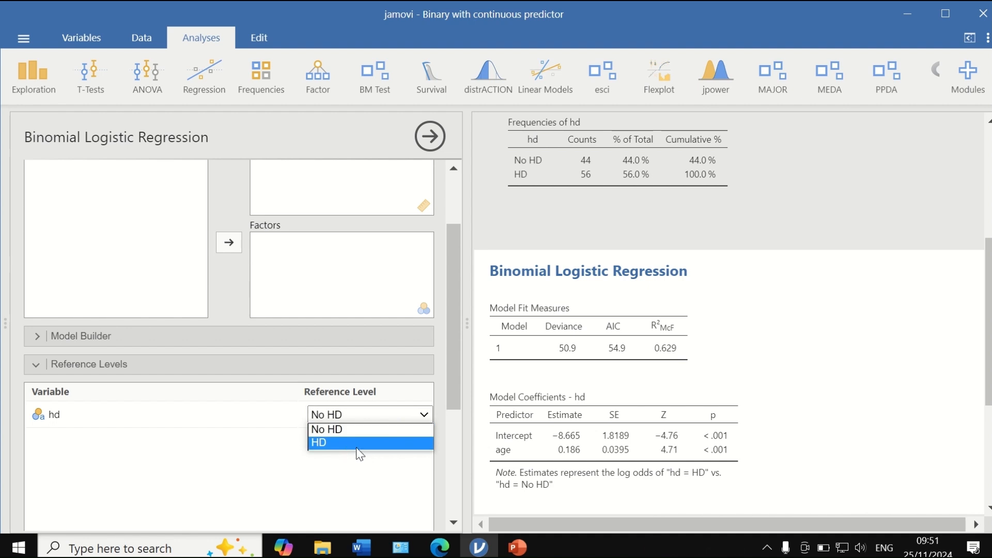
{"action": "left_click", "coordinate": [292, 462]}
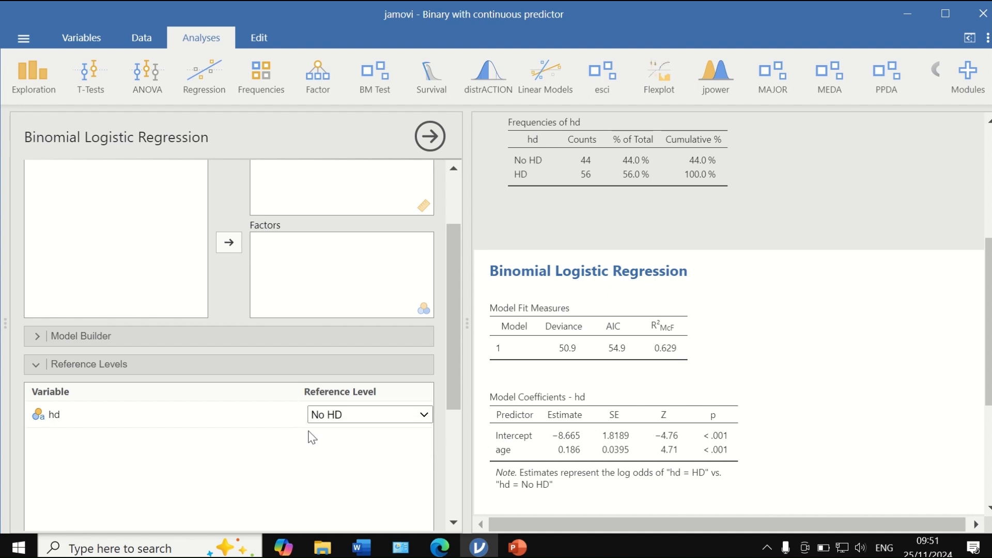
{"action": "left_click", "coordinate": [54, 370]}
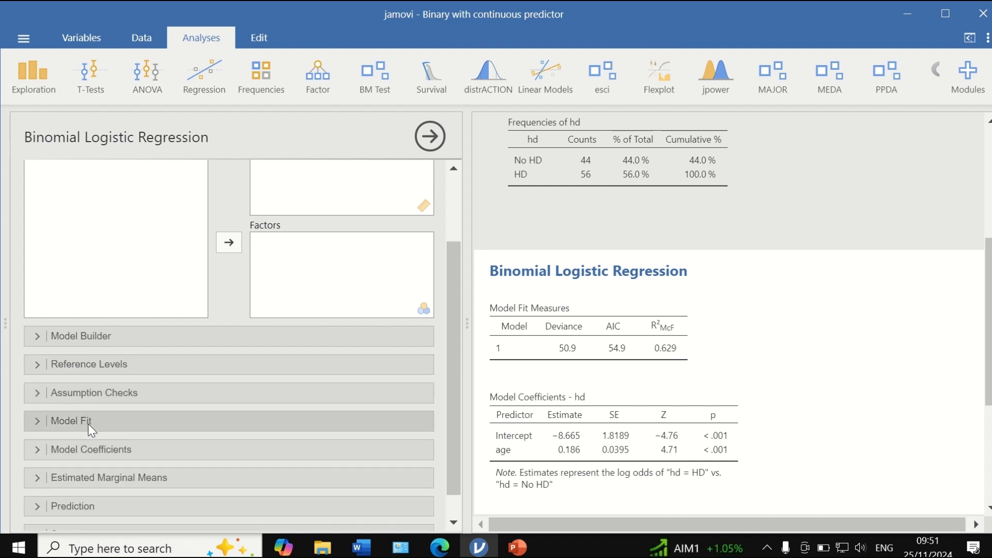
{"action": "left_click", "coordinate": [82, 394]}
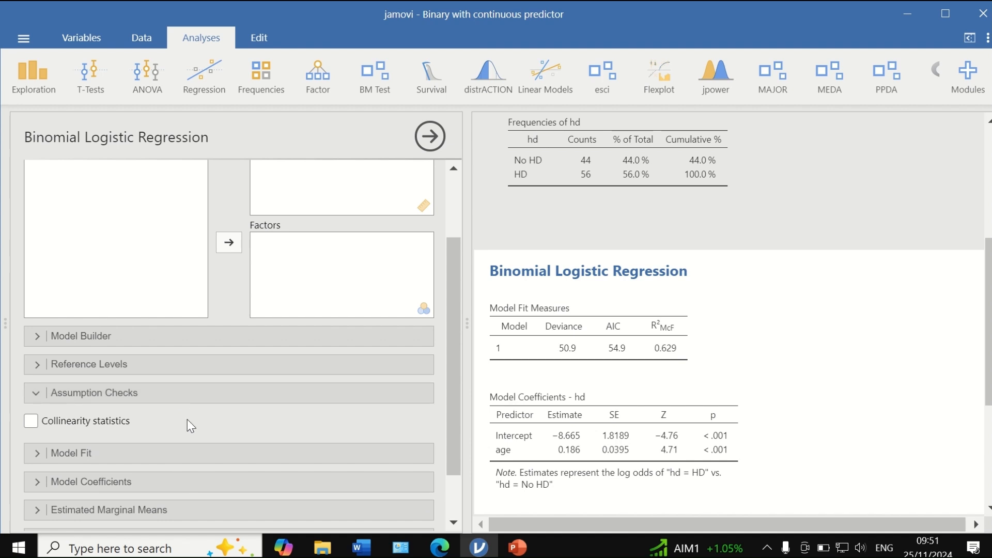
{"action": "left_click", "coordinate": [37, 393]}
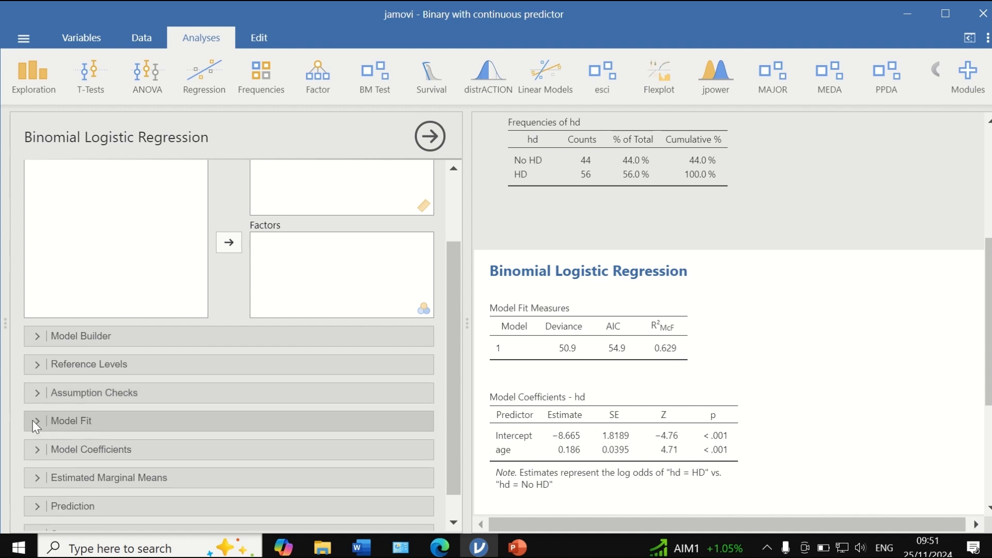
- Add Cox & Snell's R² and Nagelkerke's R² to the regression's model fit measures
{"action": "left_click", "coordinate": [34, 421]}
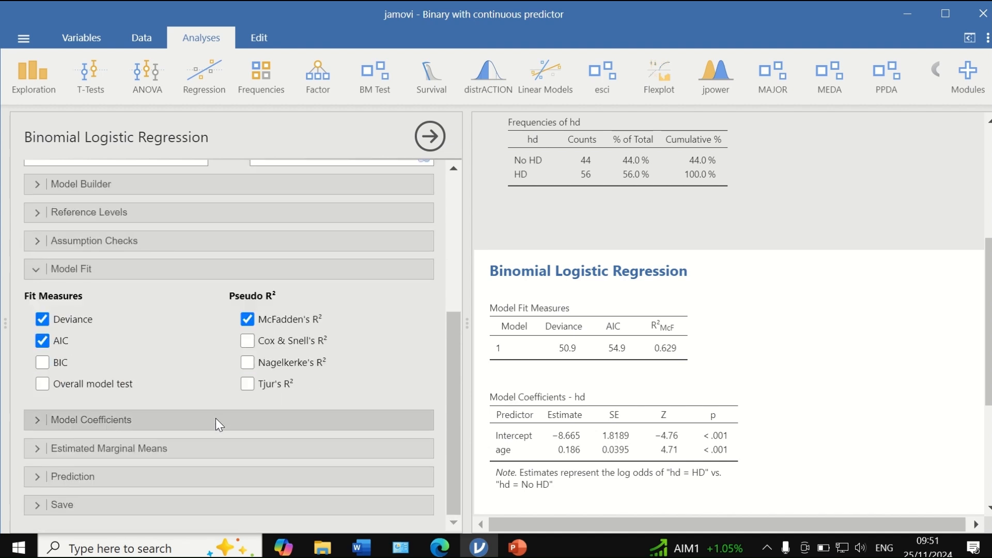
{"action": "left_click", "coordinate": [248, 342]}
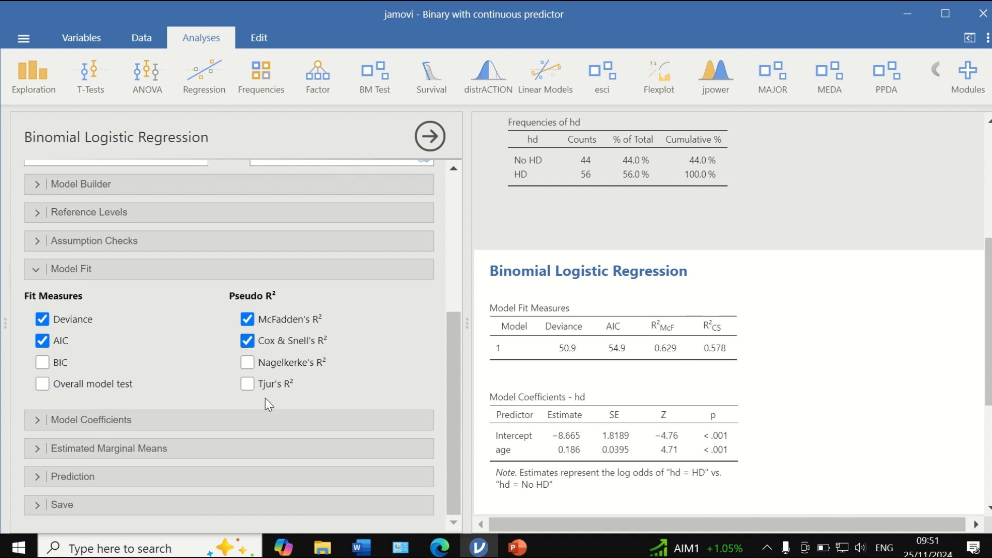
{"action": "left_click", "coordinate": [248, 362]}
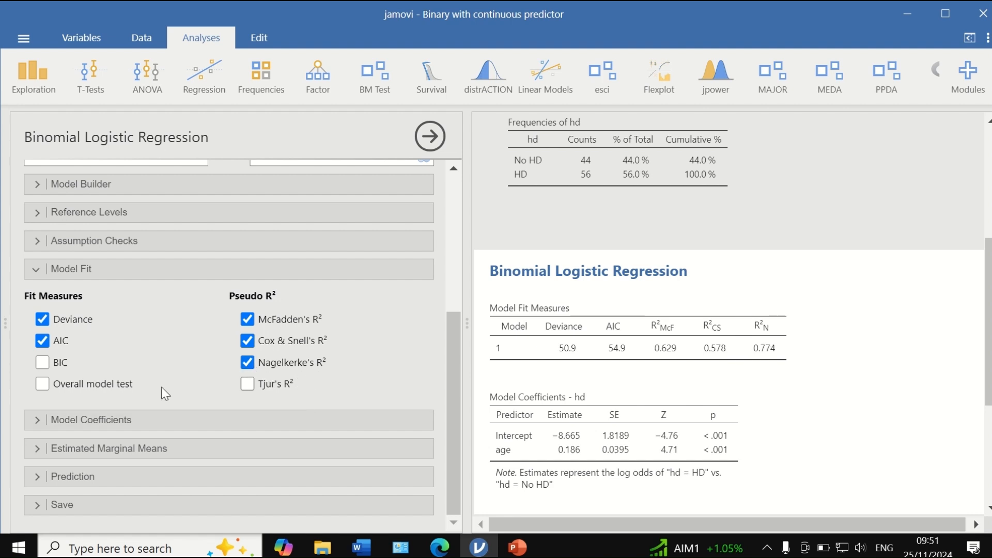
- Add the odds ratio with its 95% confidence interval to the regression's model coefficients
{"action": "left_click", "coordinate": [39, 418]}
{"action": "scroll", "coordinate": [370, 383], "scroll_direction": "down", "scroll_amount": 3}
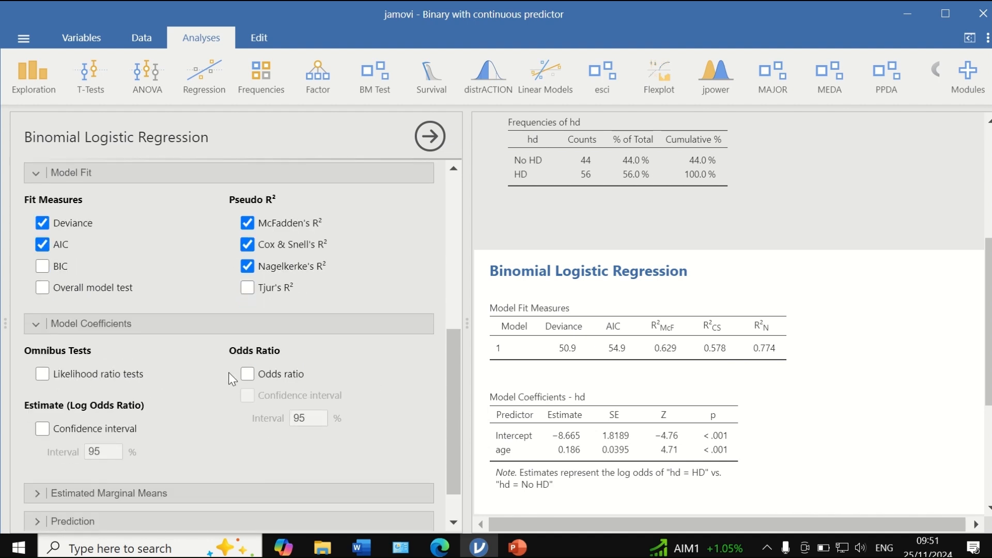
{"action": "left_click", "coordinate": [253, 374]}
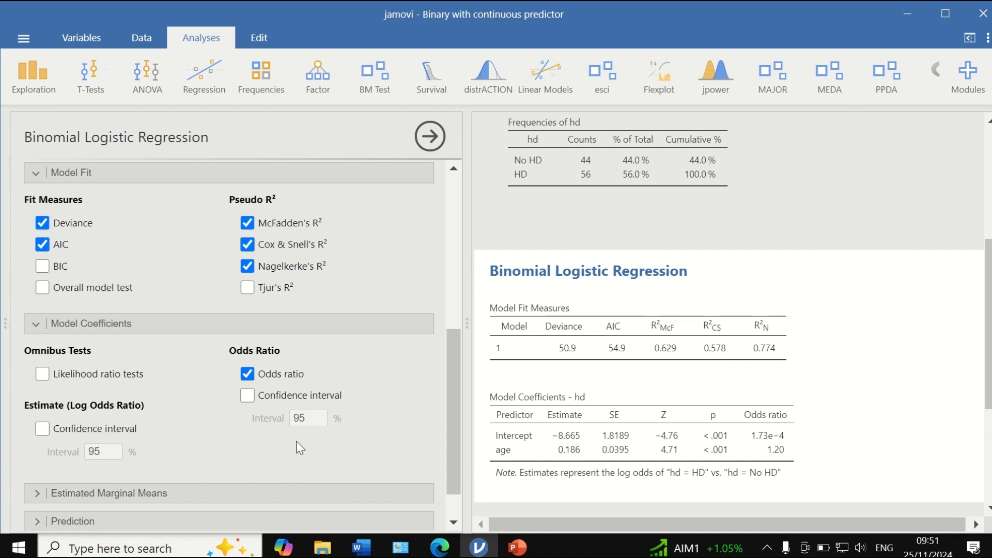
{"action": "left_click", "coordinate": [248, 396]}
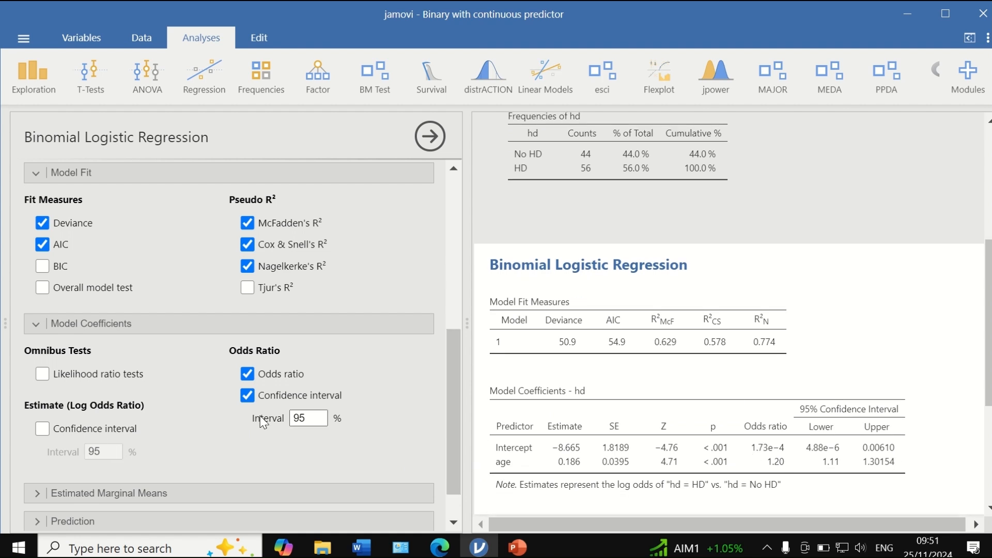
- Review the Estimated Marginal Means options without adding a term, and add a classification table to the prediction output
{"action": "scroll", "coordinate": [160, 401], "scroll_direction": "down", "scroll_amount": 1}
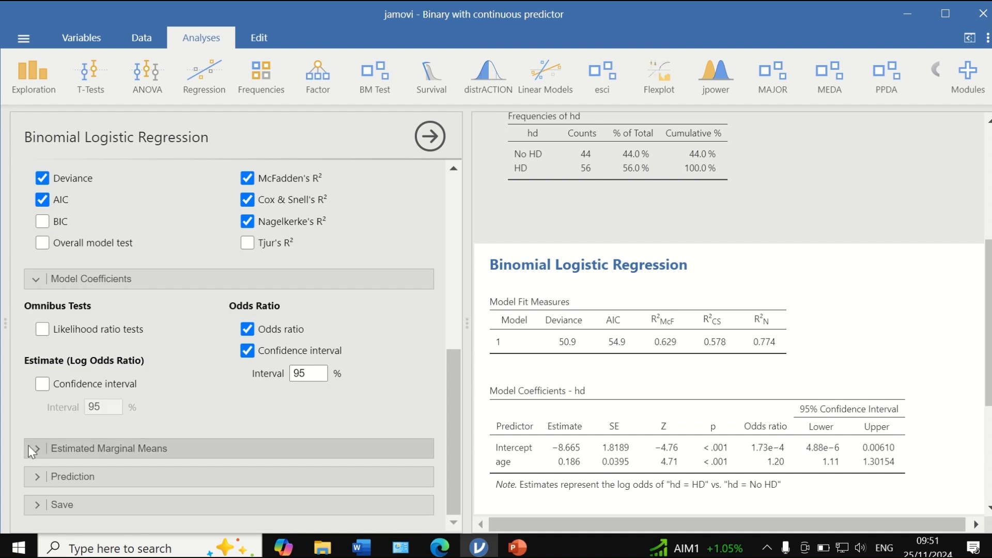
{"action": "left_click", "coordinate": [77, 448]}
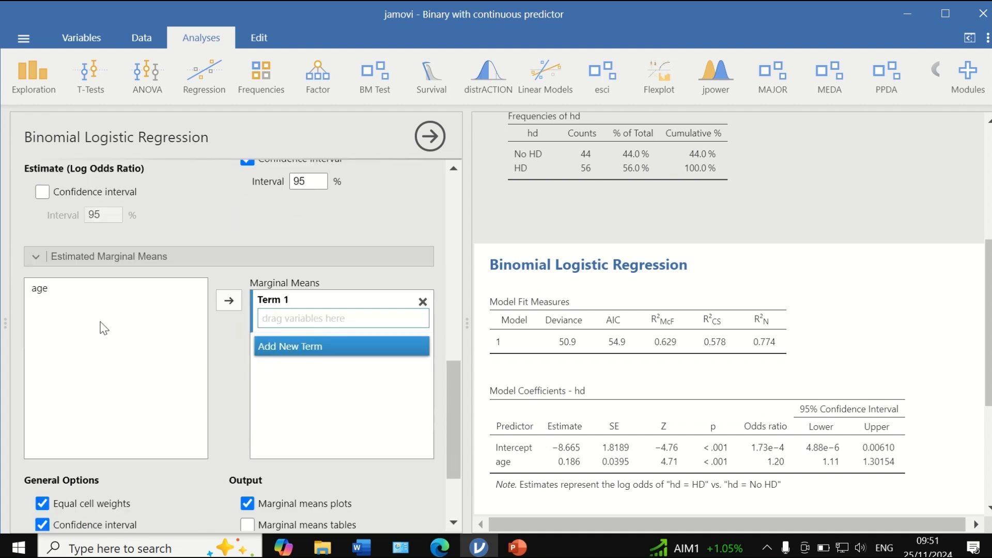
{"action": "left_click", "coordinate": [35, 257]}
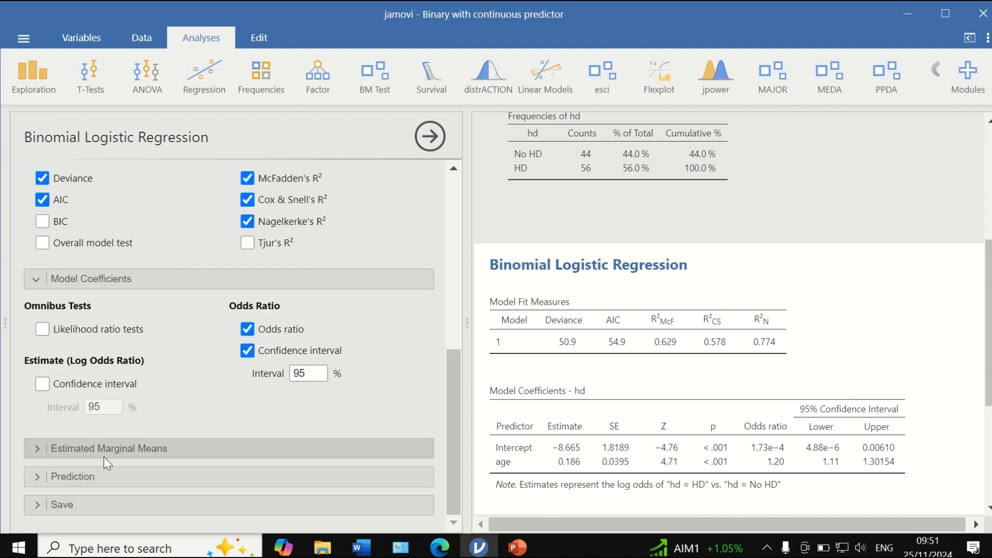
{"action": "left_click", "coordinate": [73, 476]}
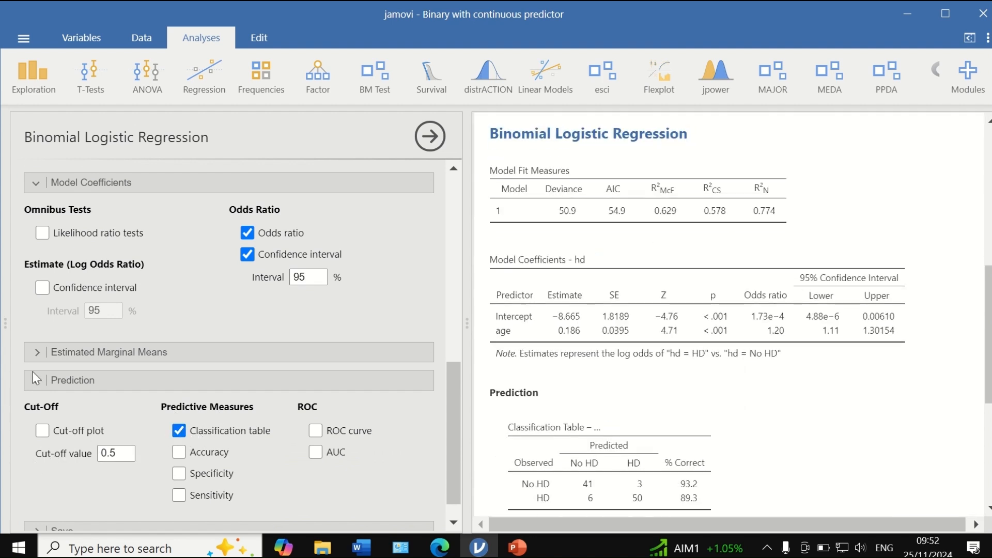
{"action": "left_click", "coordinate": [42, 382]}
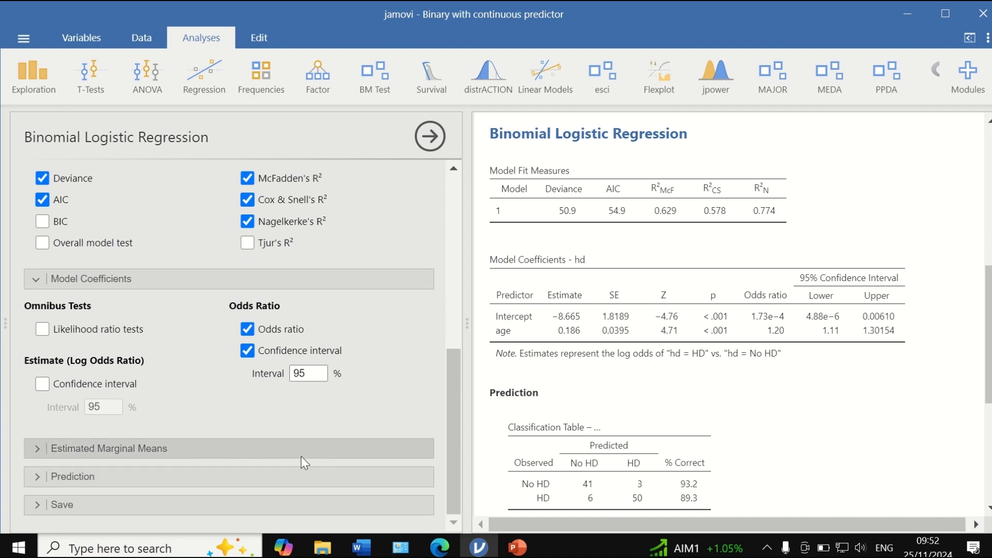
- Examine the regression's model fit measures, the coefficients with odds ratios and confidence intervals, and the classification table
{"action": "scroll", "coordinate": [183, 463], "scroll_direction": "up", "scroll_amount": 4}
{"action": "scroll", "coordinate": [679, 374], "scroll_direction": "up", "scroll_amount": 3}
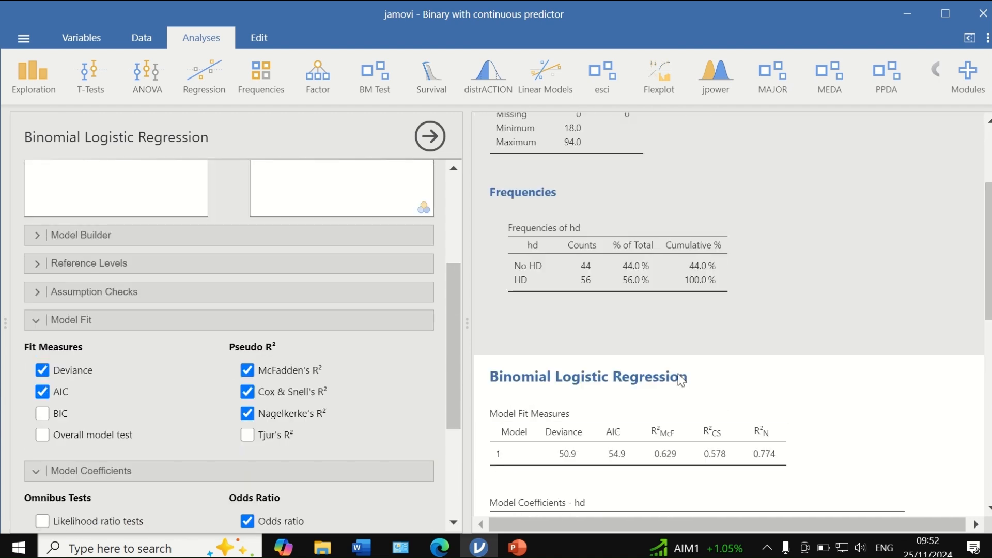
{"action": "scroll", "coordinate": [684, 385], "scroll_direction": "down", "scroll_amount": 3}
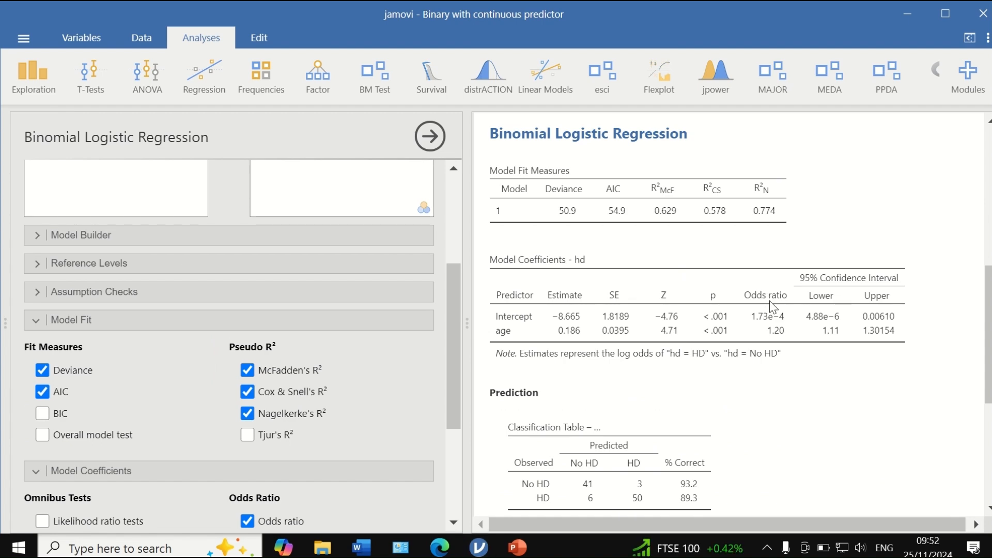
{"action": "scroll", "coordinate": [794, 359], "scroll_direction": "down", "scroll_amount": 5}
{"action": "scroll", "coordinate": [794, 362], "scroll_direction": "up", "scroll_amount": 8}
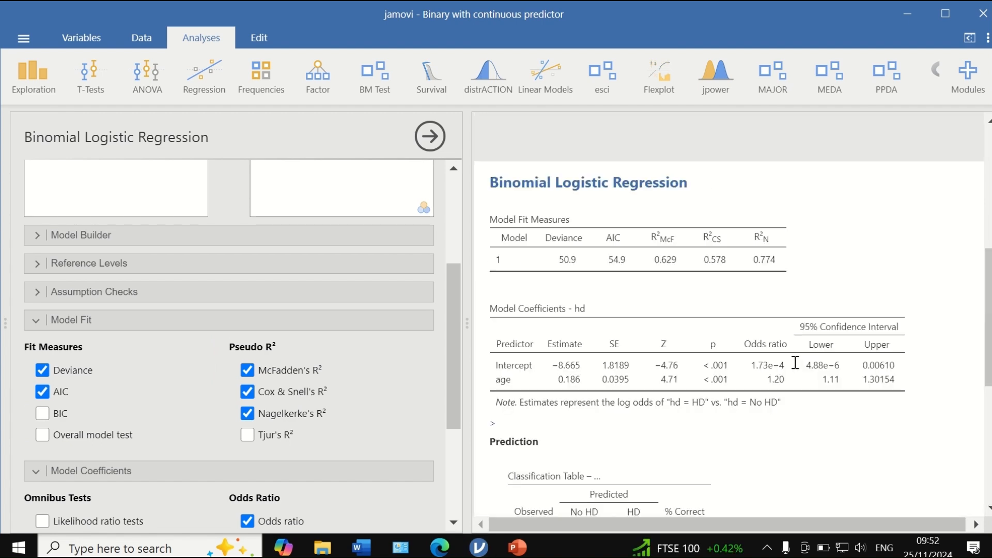
{"action": "scroll", "coordinate": [794, 362], "scroll_direction": "down", "scroll_amount": 3}
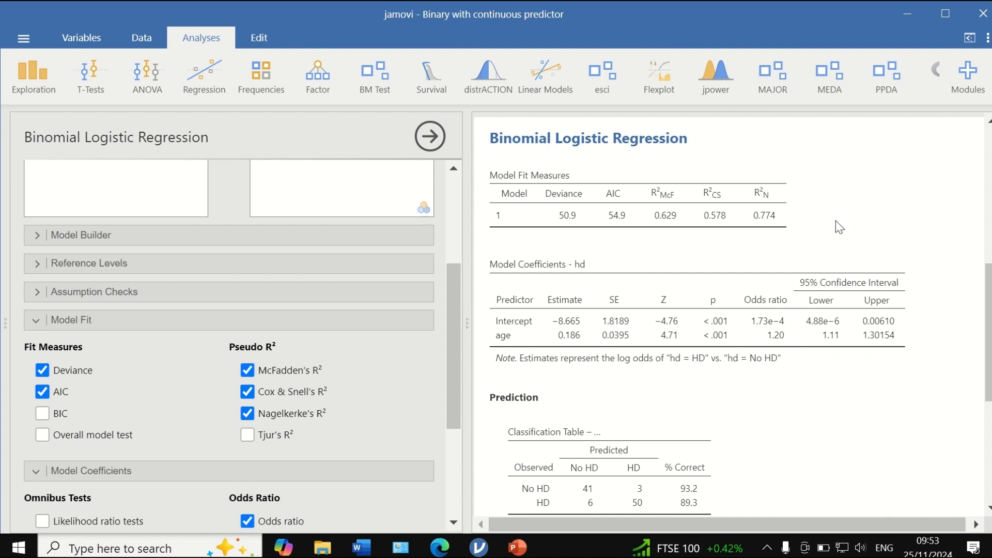
{"action": "scroll", "coordinate": [840, 227], "scroll_direction": "down", "scroll_amount": 3}
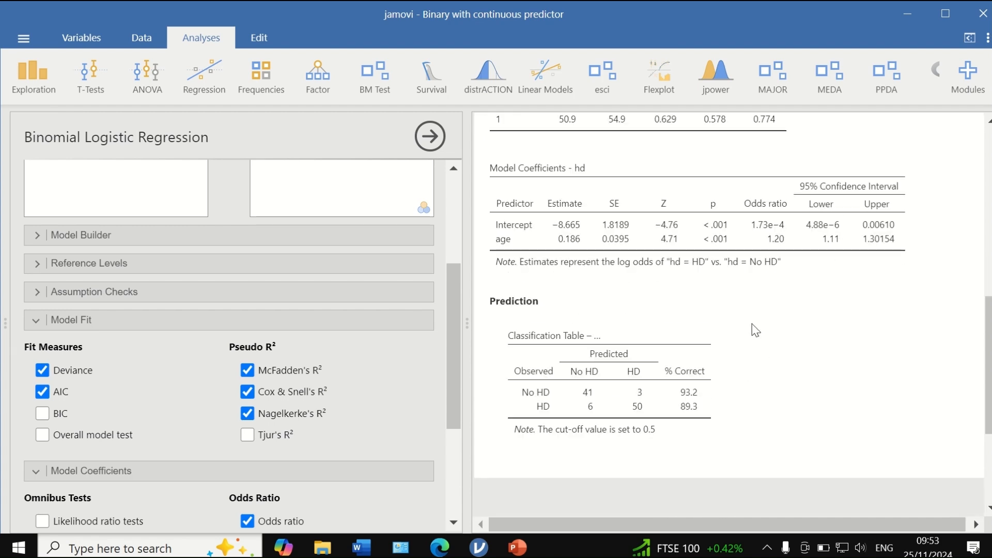
{"action": "scroll", "coordinate": [754, 331], "scroll_direction": "up", "scroll_amount": 3}
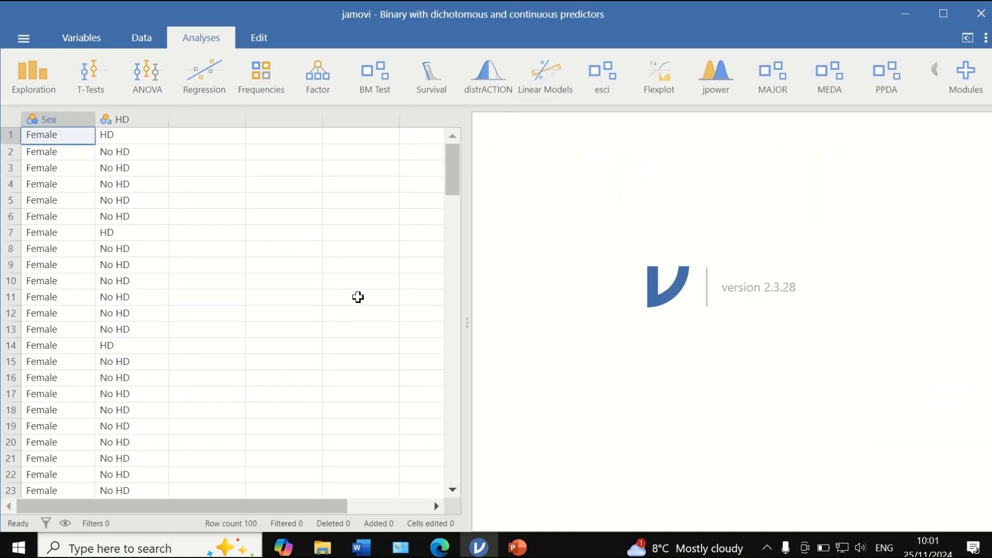
- Look through the Sex and HD columns of the dataset with the dichotomous predictor
{"action": "scroll", "coordinate": [357, 297], "scroll_direction": "down", "scroll_amount": 12}
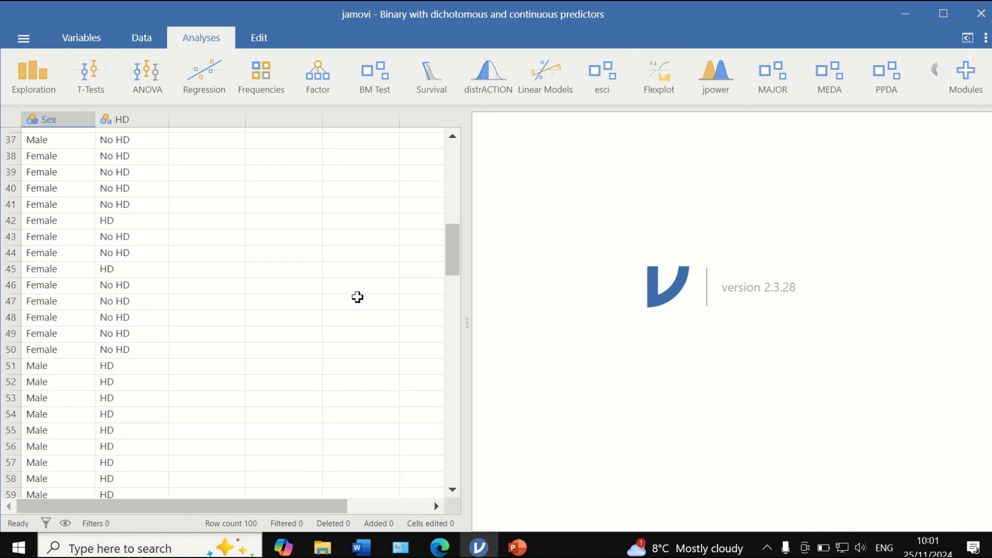
{"action": "scroll", "coordinate": [357, 297], "scroll_direction": "down", "scroll_amount": 18}
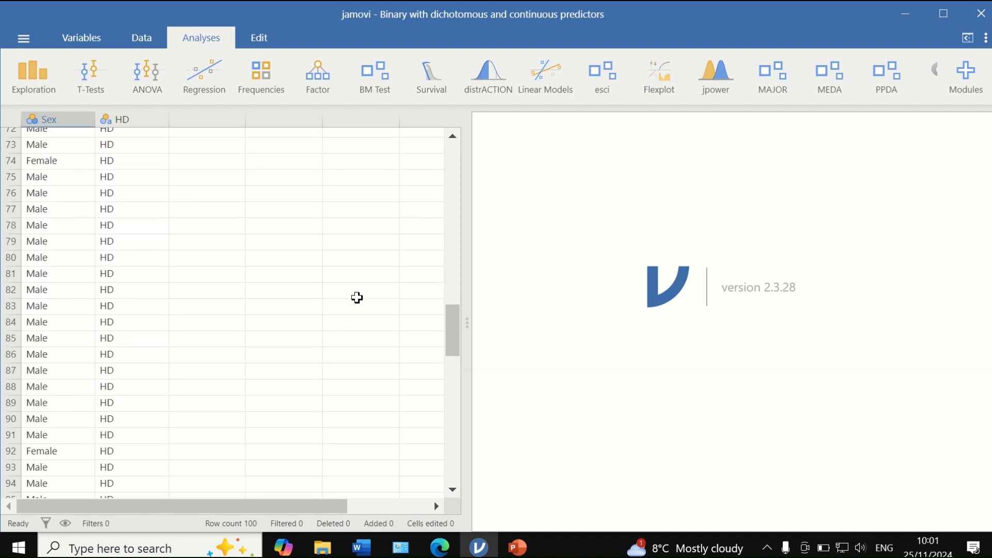
{"action": "scroll", "coordinate": [357, 298], "scroll_direction": "up", "scroll_amount": 20}
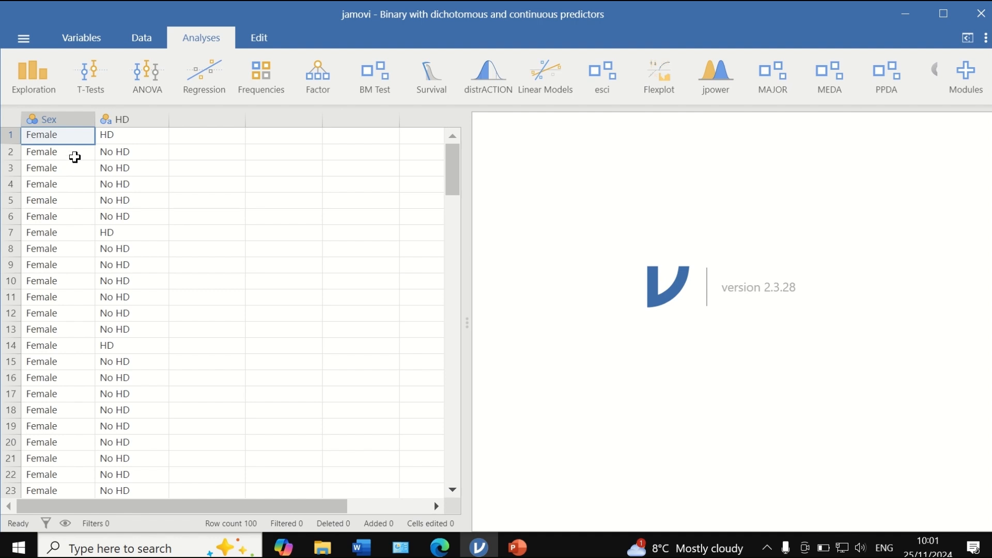
{"action": "scroll", "coordinate": [71, 272], "scroll_direction": "down", "scroll_amount": 10}
{"action": "scroll", "coordinate": [71, 272], "scroll_direction": "down", "scroll_amount": 4}
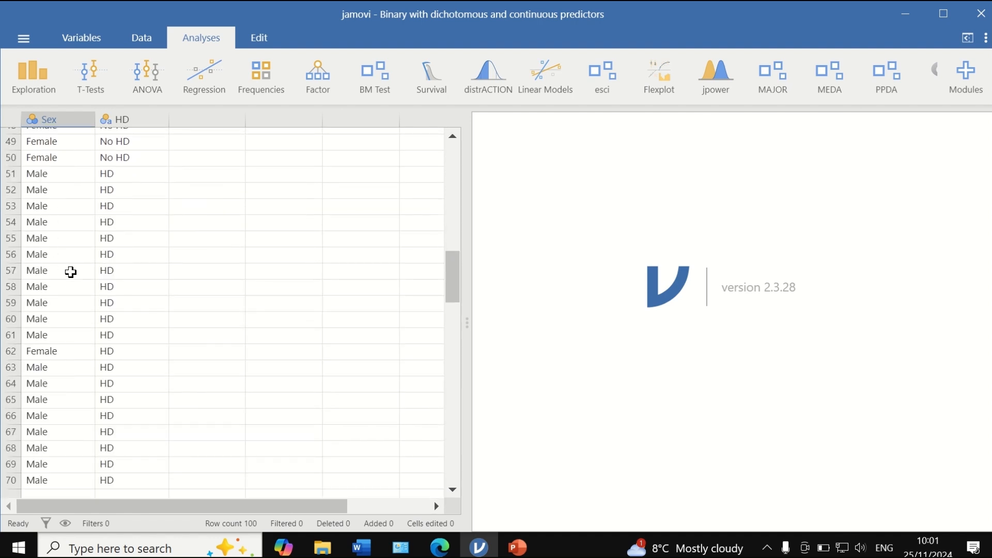
{"action": "scroll", "coordinate": [71, 273], "scroll_direction": "up", "scroll_amount": 14}
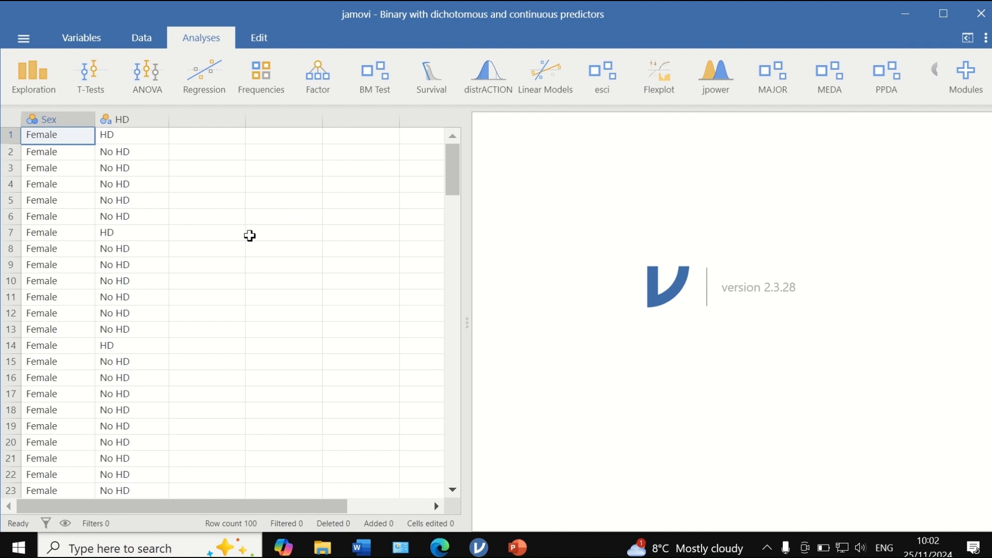
- Create descriptives for Sex and HD with frequency tables
{"action": "left_click", "coordinate": [32, 91]}
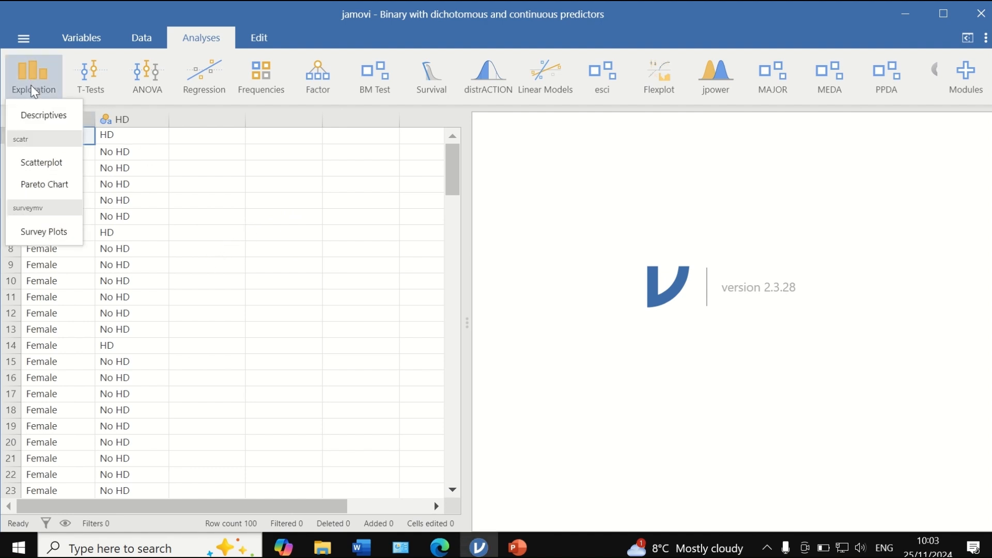
{"action": "left_click", "coordinate": [44, 115]}
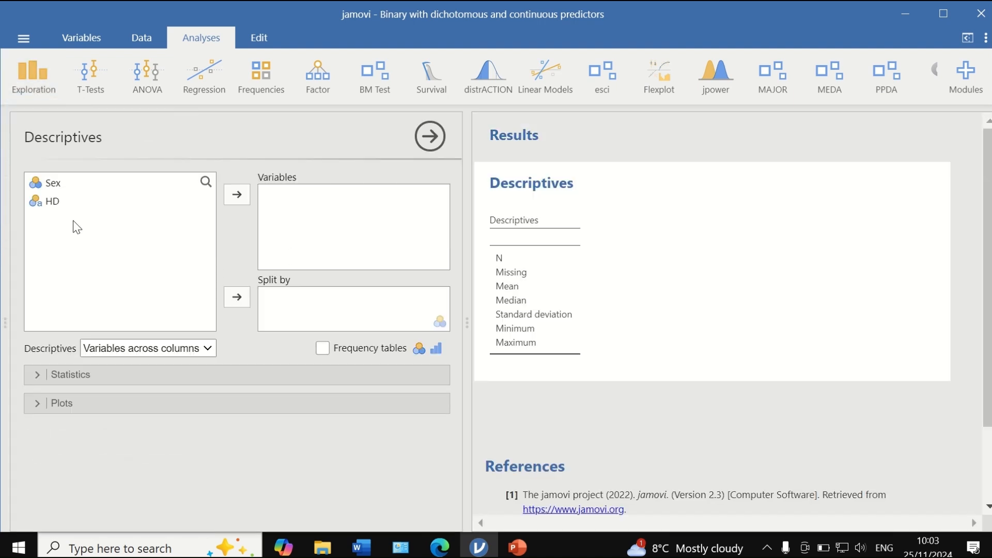
{"action": "left_click", "coordinate": [237, 194]}
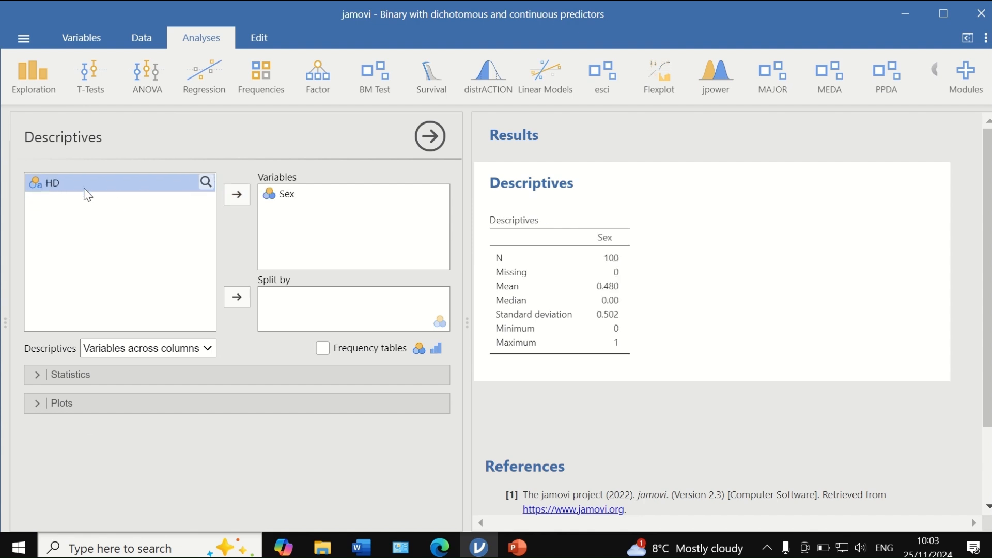
{"action": "left_click", "coordinate": [237, 195]}
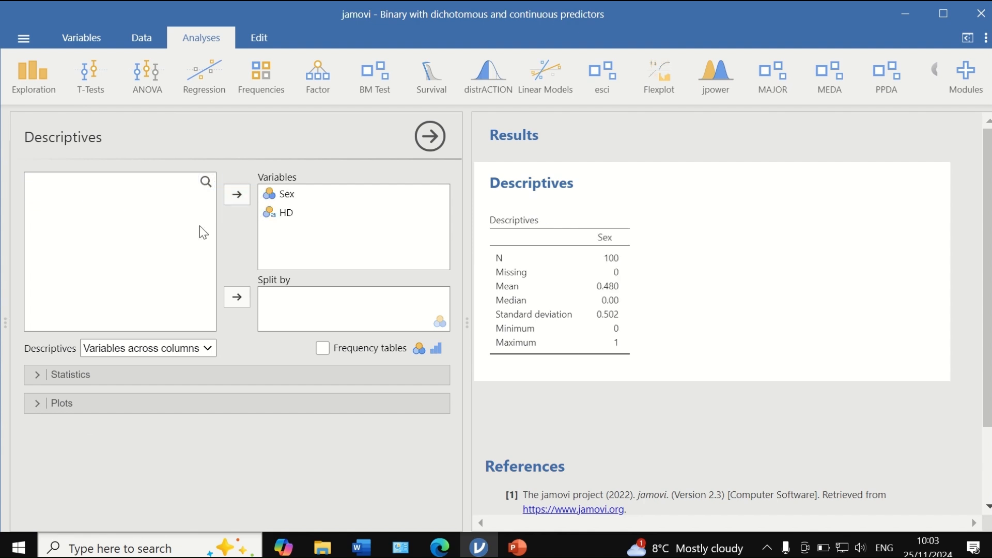
{"action": "left_click", "coordinate": [323, 349]}
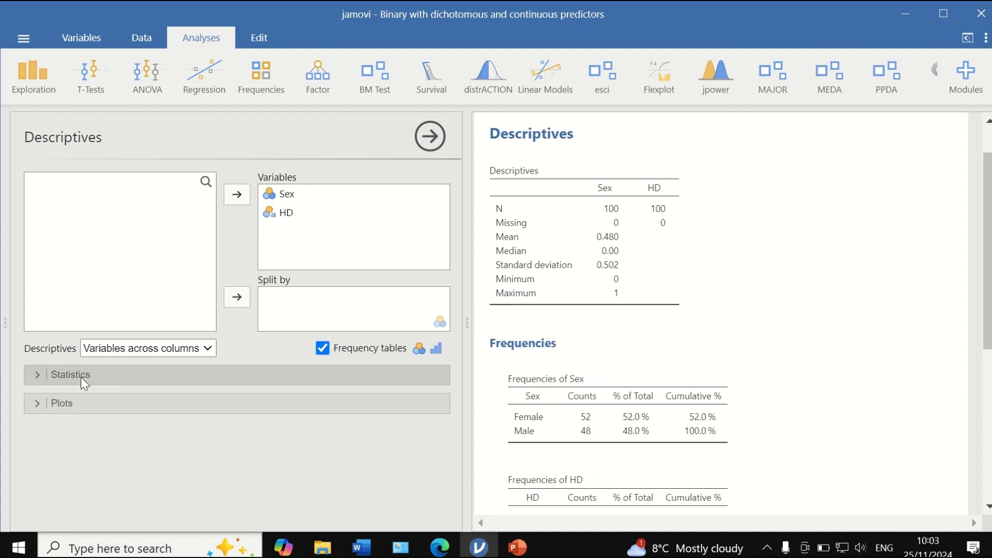
- Remove the mean, median, standard deviation, minimum and maximum from the descriptives, and review the frequency tables of Sex and HD
{"action": "left_click", "coordinate": [81, 377]}
{"action": "scroll", "coordinate": [144, 429], "scroll_direction": "down", "scroll_amount": 3}
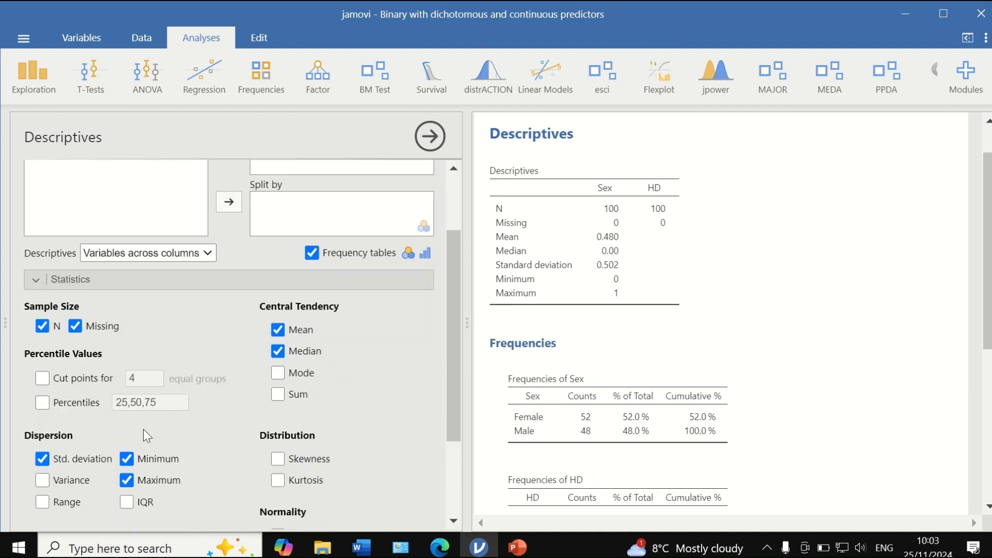
{"action": "left_click", "coordinate": [276, 351]}
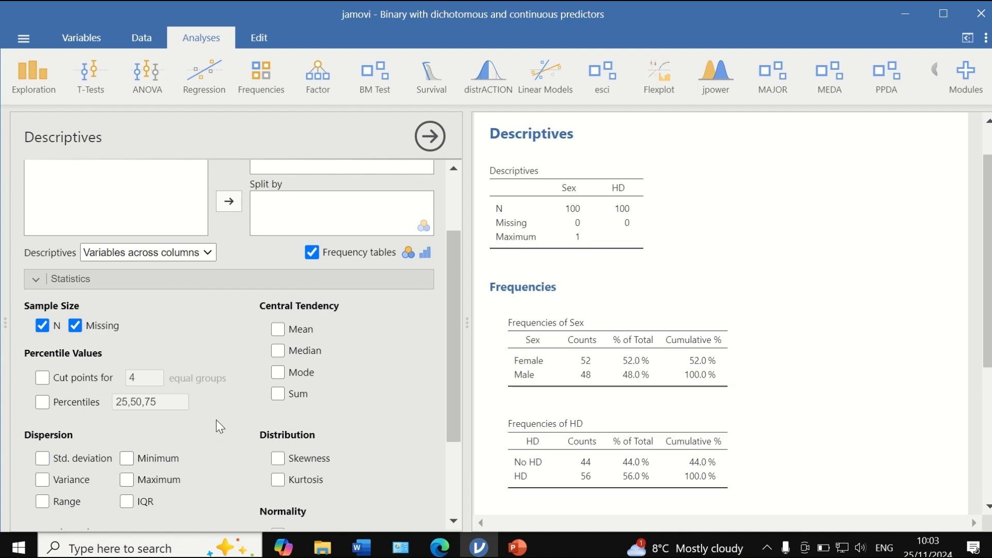
{"action": "scroll", "coordinate": [216, 420], "scroll_direction": "down", "scroll_amount": 3}
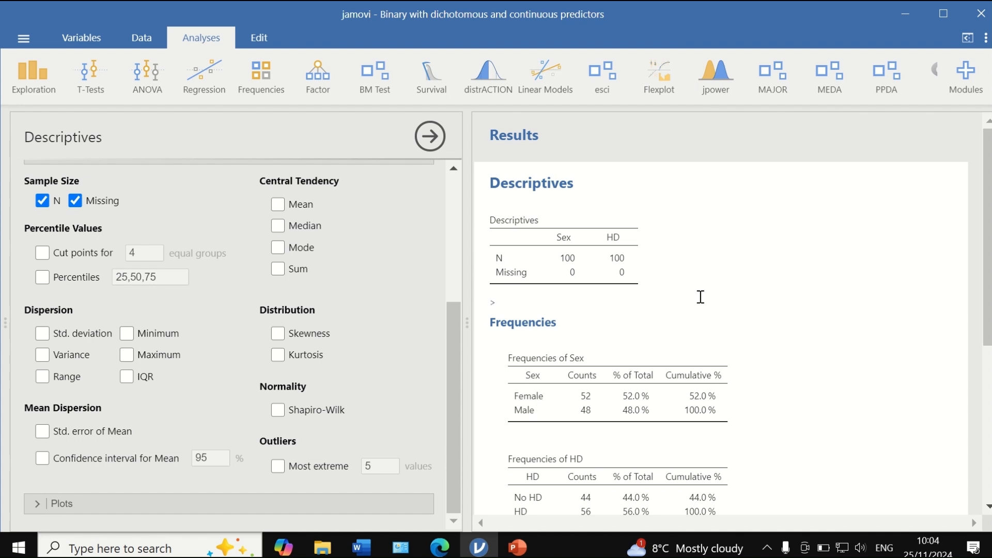
{"action": "scroll", "coordinate": [700, 297], "scroll_direction": "down", "scroll_amount": 2}
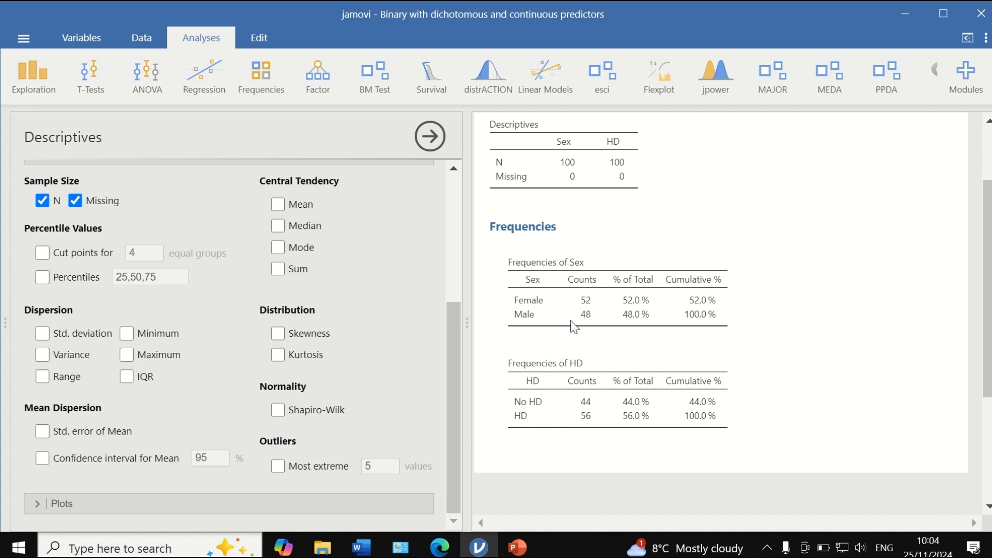
{"action": "scroll", "coordinate": [634, 419], "scroll_direction": "down", "scroll_amount": 2}
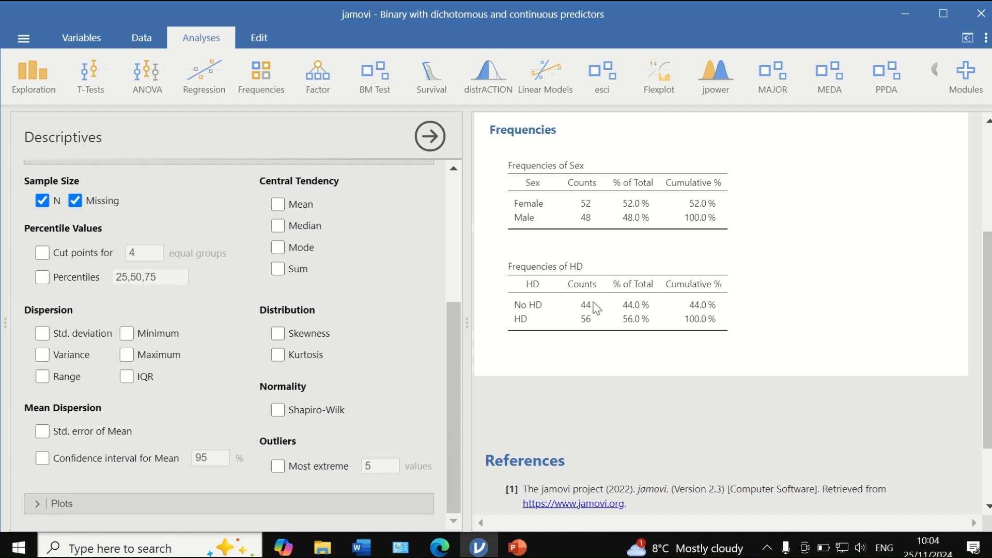
- Check the available regression analyses and the list of installed modules
{"action": "left_click", "coordinate": [198, 85]}
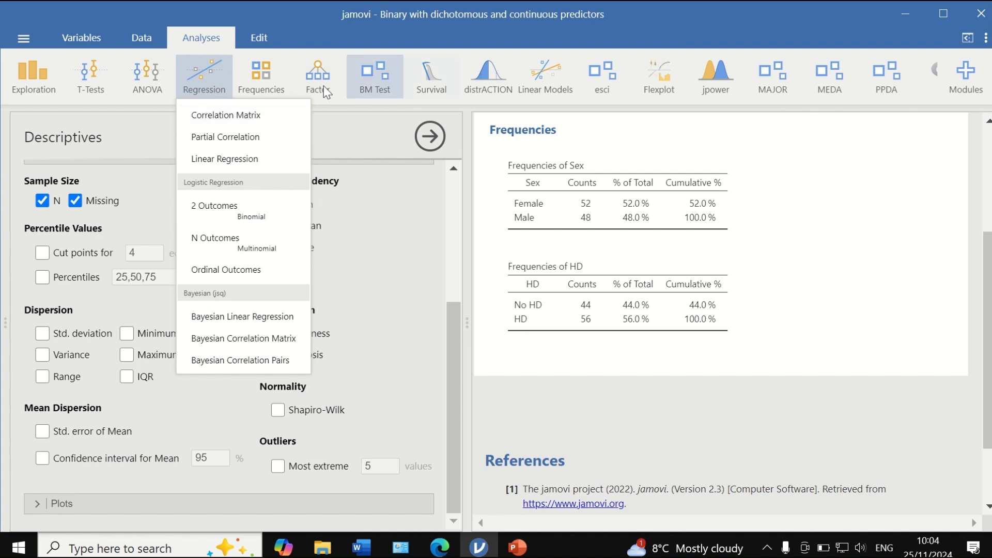
{"action": "left_click", "coordinate": [965, 88]}
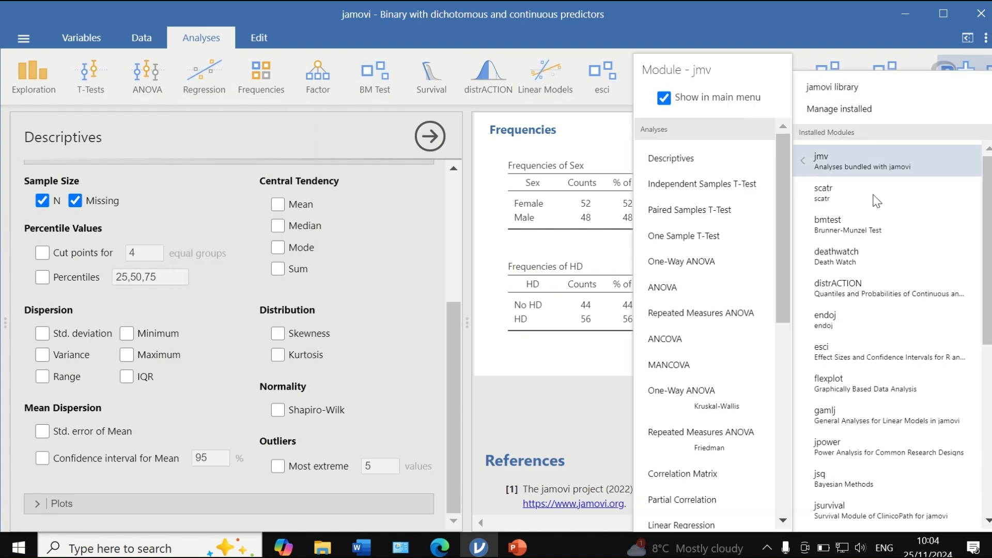
{"action": "mouse_move", "coordinate": [893, 472]}
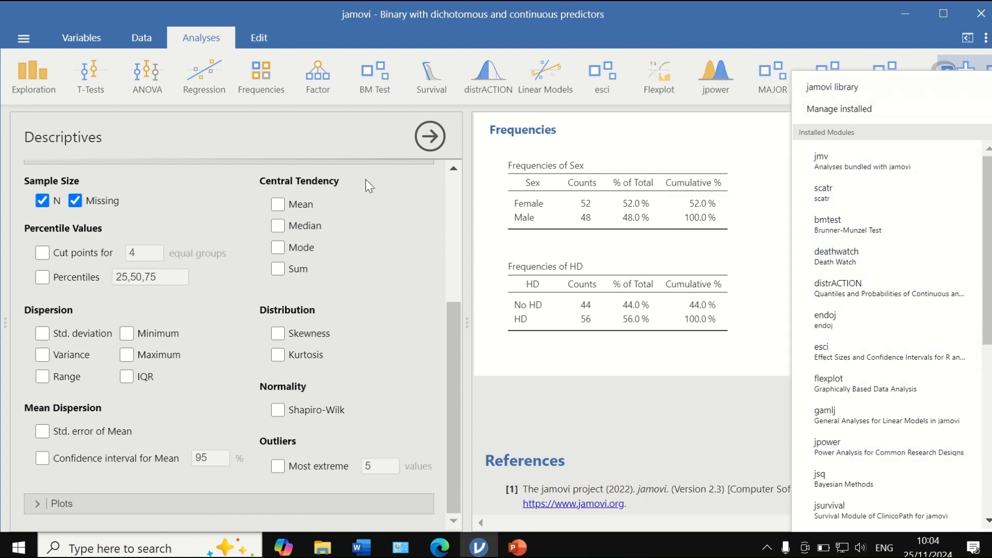
- Set up a binomial logistic regression with HD as the dependent variable and Sex as a factor
{"action": "left_click", "coordinate": [215, 77]}
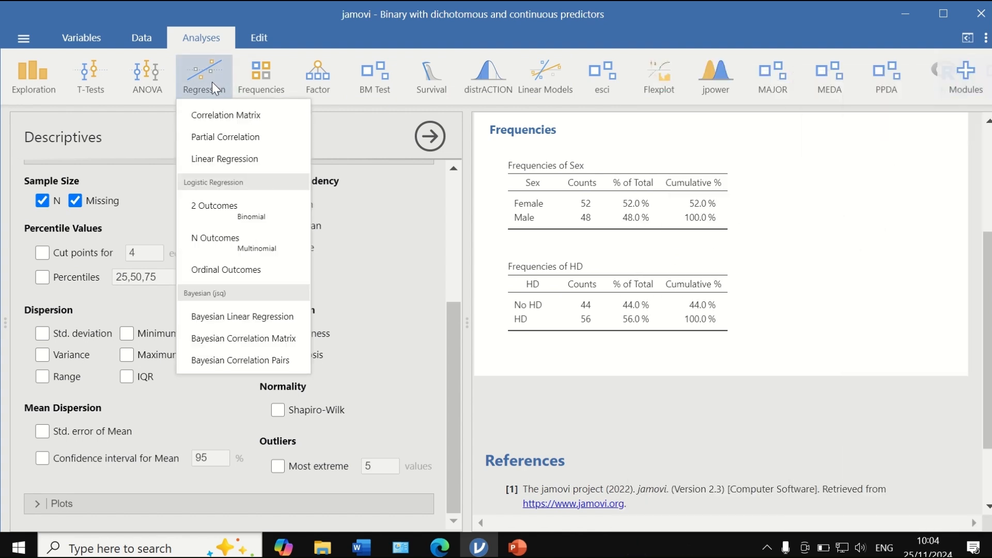
{"action": "left_click", "coordinate": [214, 206]}
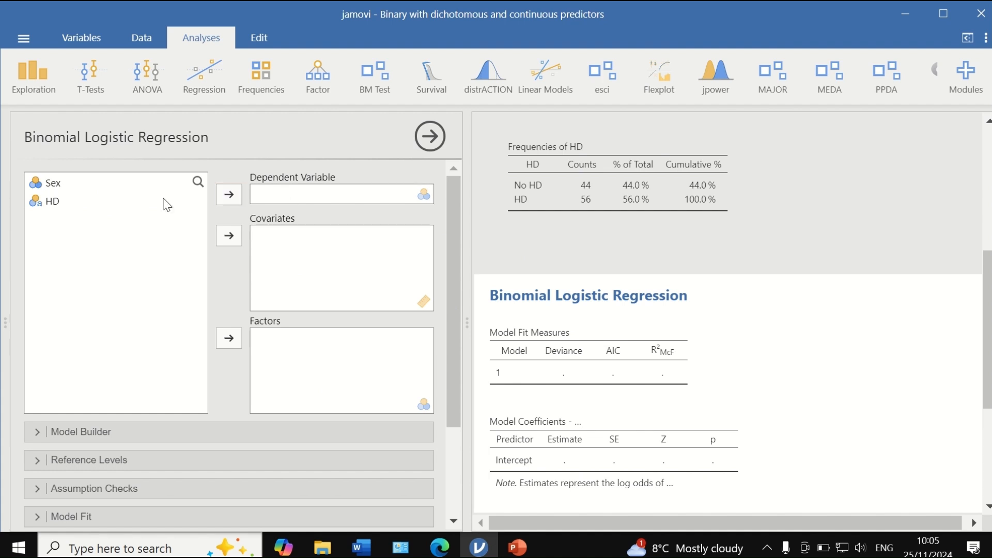
{"action": "left_click", "coordinate": [58, 207]}
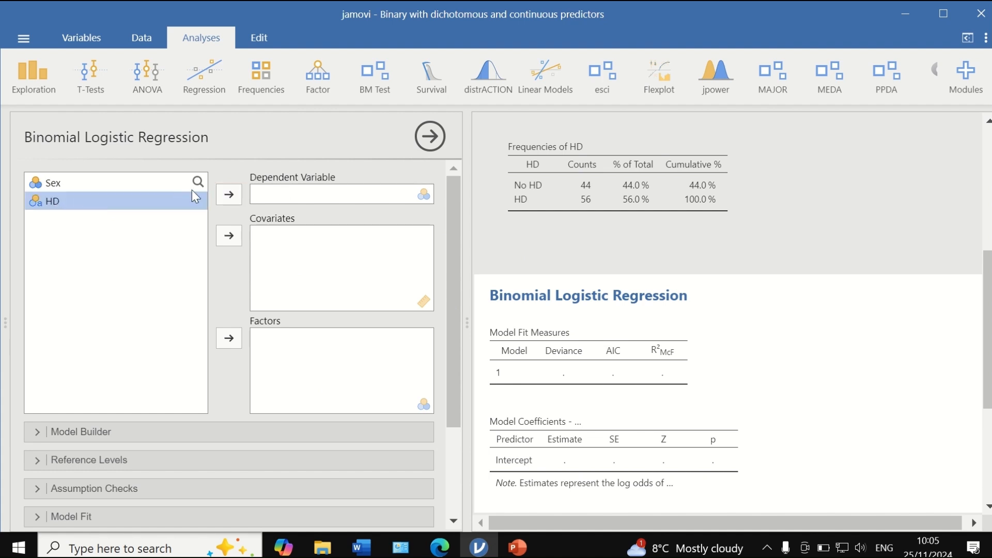
{"action": "left_click", "coordinate": [226, 195]}
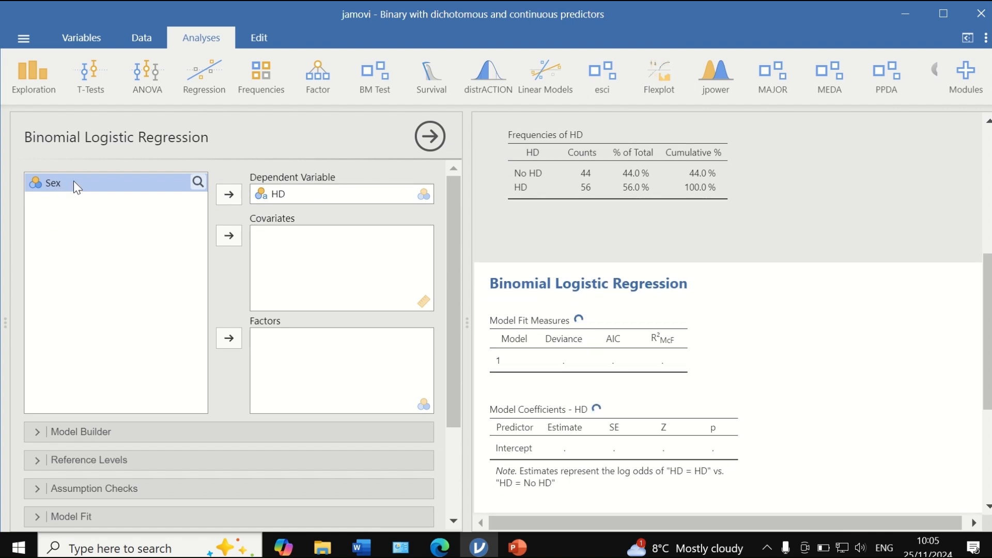
{"action": "left_click", "coordinate": [228, 339]}
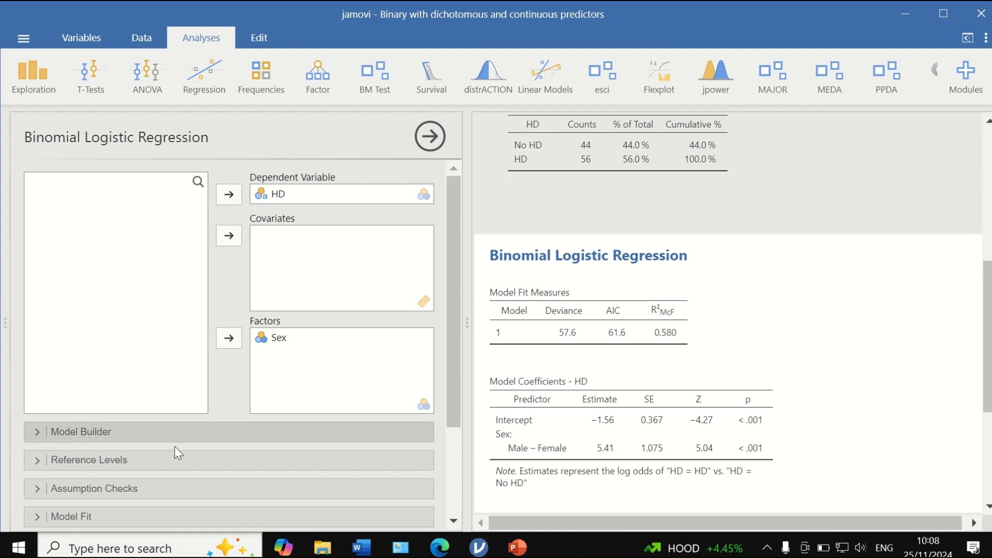
- Check the regression's predictor blocks, the reference levels of HD and Sex, and the available assumption checks
{"action": "scroll", "coordinate": [175, 447], "scroll_direction": "down", "scroll_amount": 5}
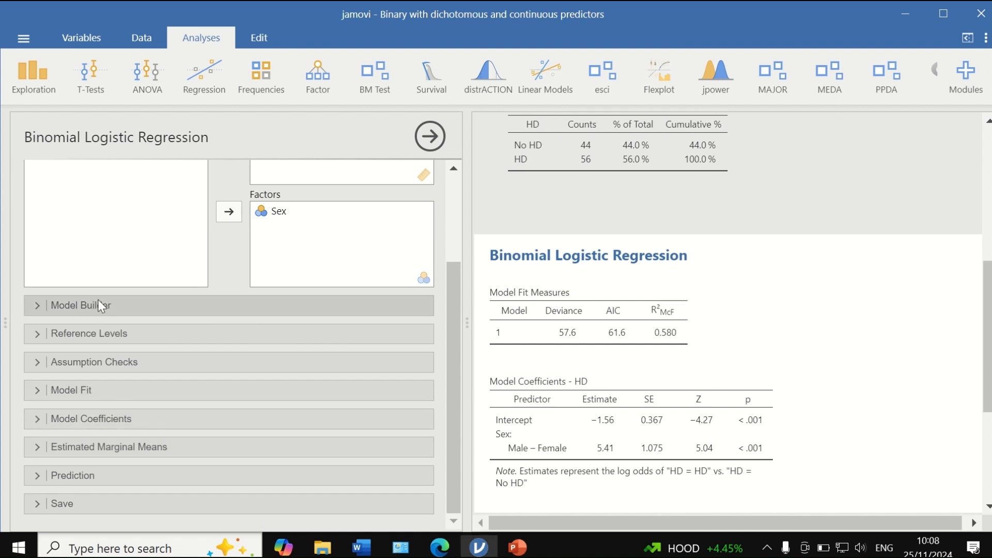
{"action": "left_click", "coordinate": [100, 305]}
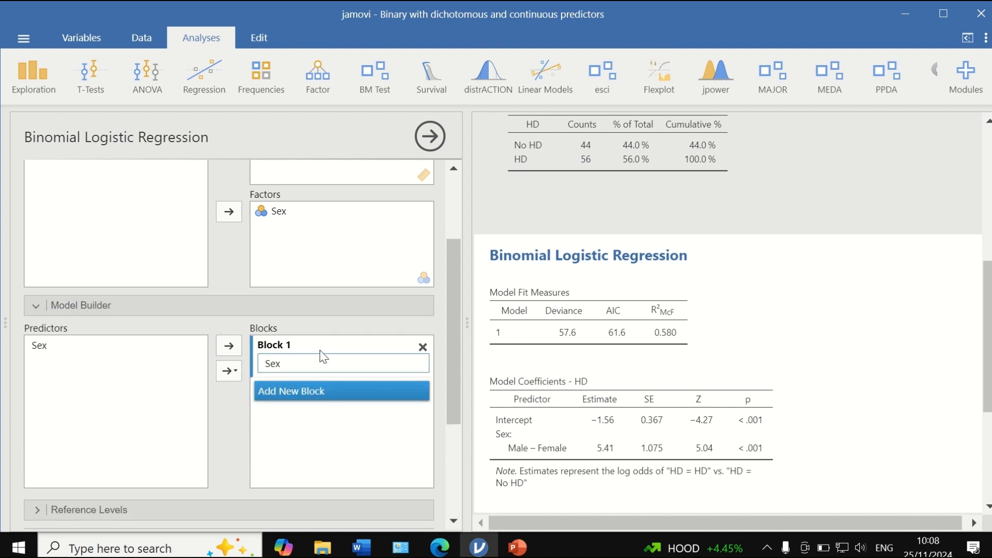
{"action": "left_click", "coordinate": [38, 304]}
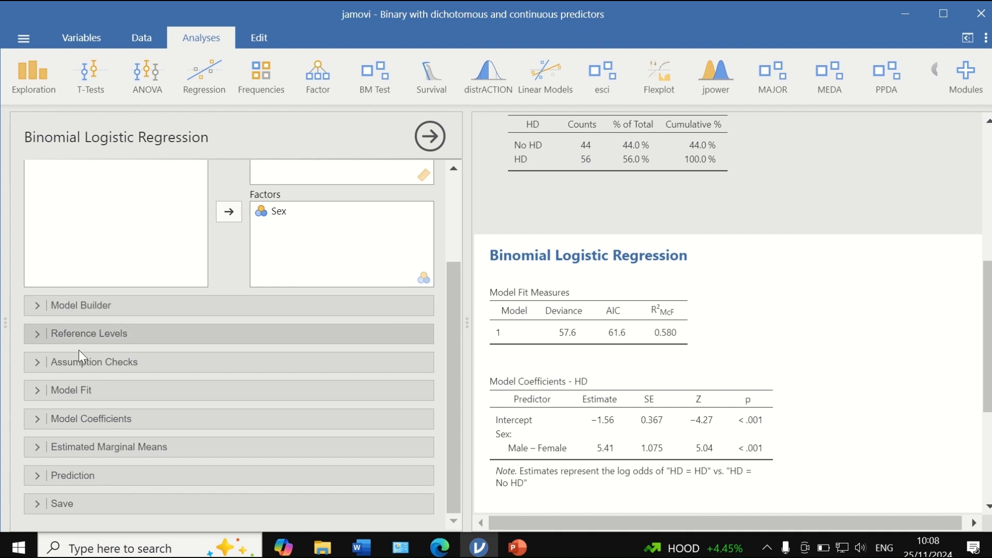
{"action": "left_click", "coordinate": [36, 334]}
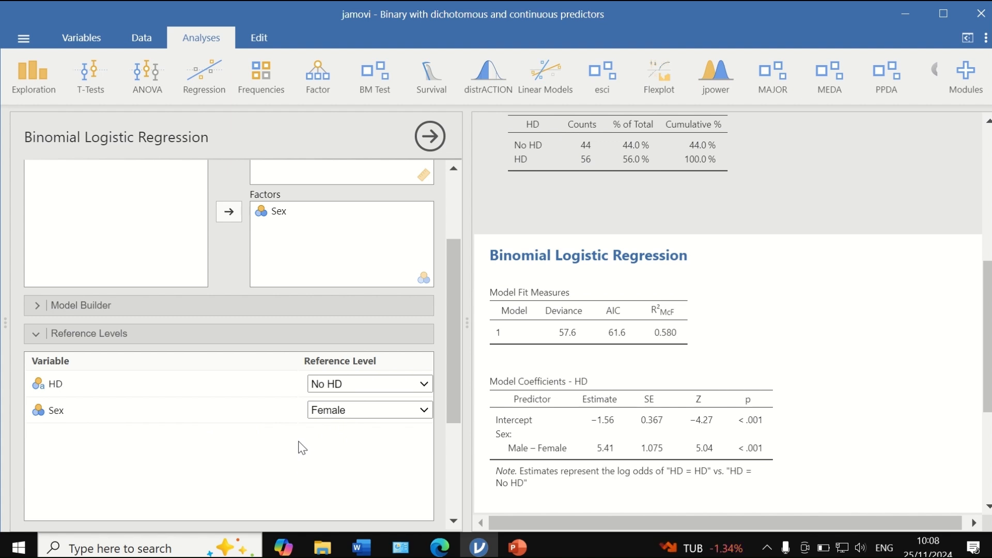
{"action": "scroll", "coordinate": [332, 444], "scroll_direction": "down", "scroll_amount": 3}
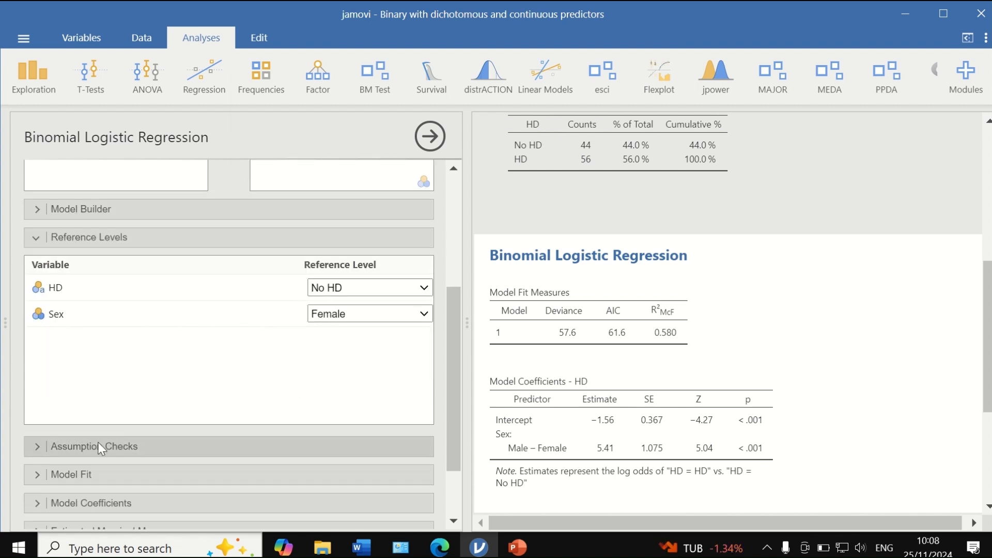
{"action": "left_click", "coordinate": [43, 446]}
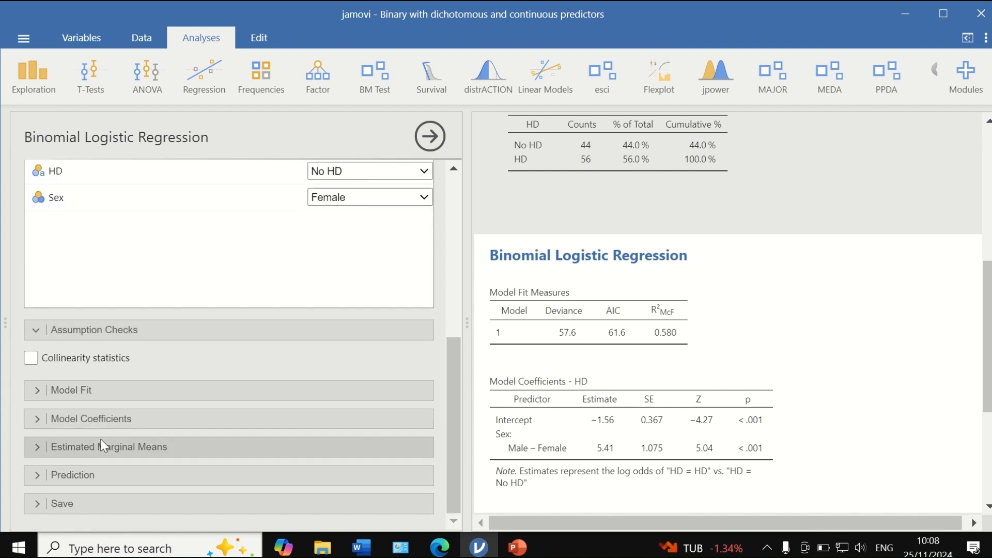
{"action": "left_click", "coordinate": [34, 334]}
- Add Cox & Snell's R² and Nagelkerke's R² to the model fit measures
{"action": "left_click", "coordinate": [33, 391]}
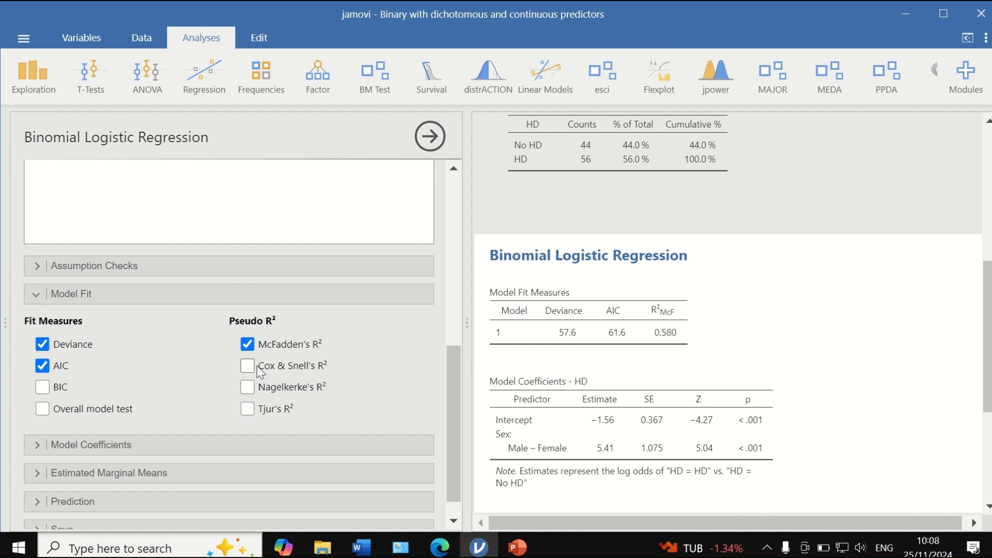
{"action": "left_click", "coordinate": [244, 366]}
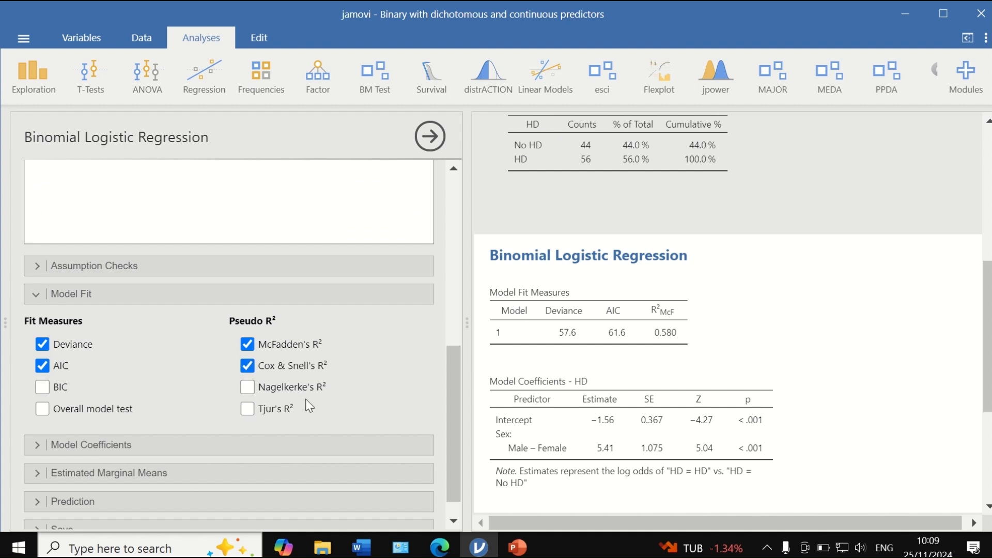
{"action": "left_click", "coordinate": [244, 388]}
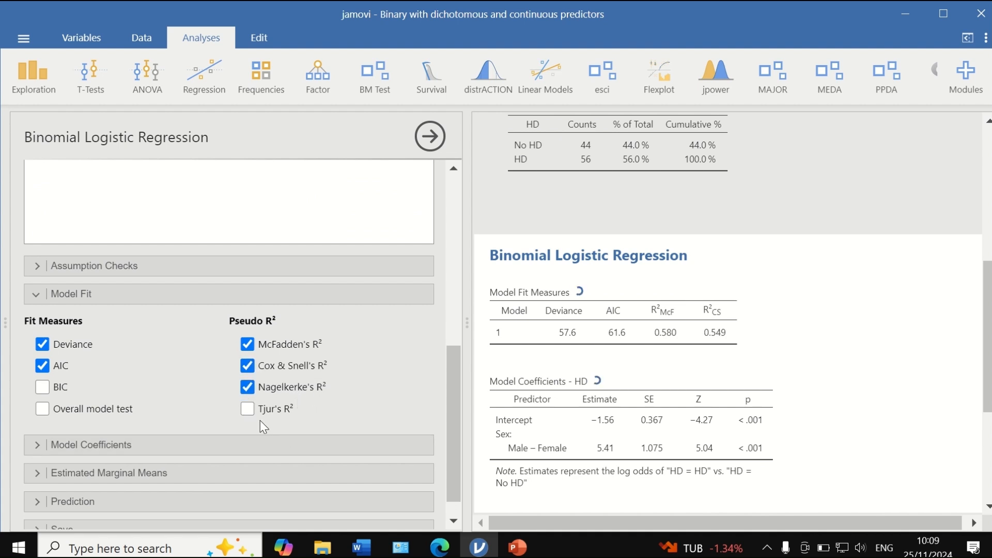
- Add the odds ratio with its 95% confidence interval to the model coefficients
{"action": "scroll", "coordinate": [260, 420], "scroll_direction": "down", "scroll_amount": 1}
{"action": "left_click", "coordinate": [33, 418]}
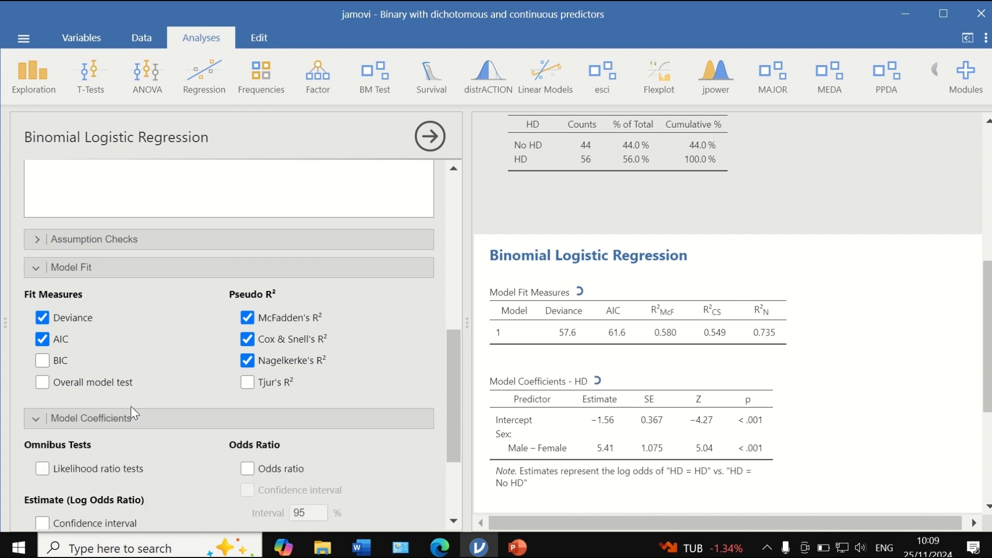
{"action": "left_click", "coordinate": [248, 328]}
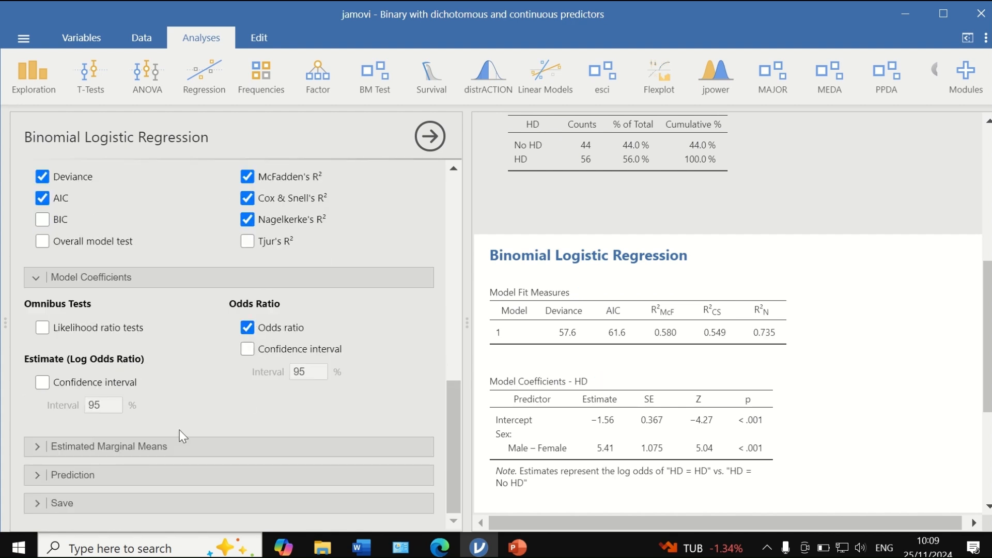
{"action": "left_click", "coordinate": [248, 349]}
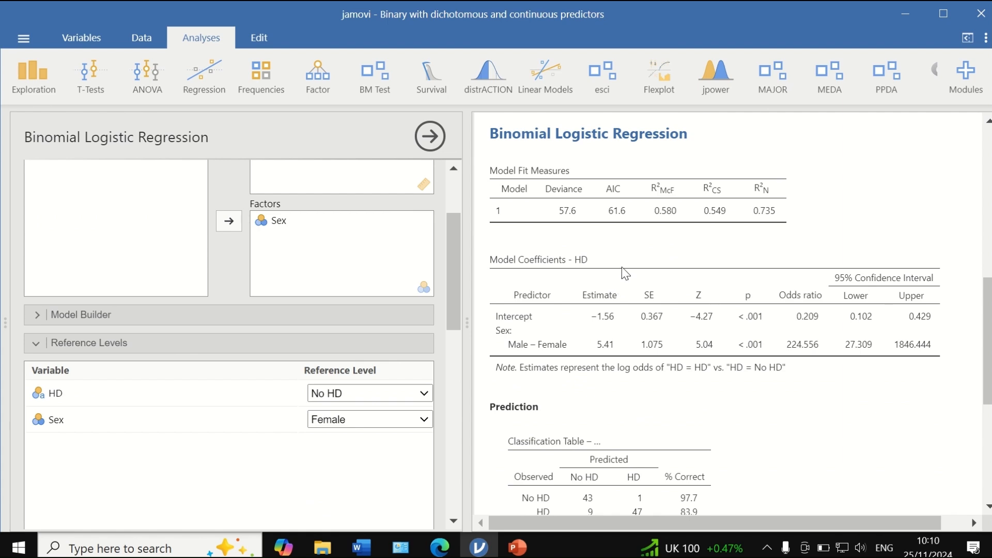
- Review the frequency tables, model fit measures, coefficients and classification table for the regression of HD on Sex
{"action": "scroll", "coordinate": [665, 282], "scroll_direction": "up", "scroll_amount": 5}
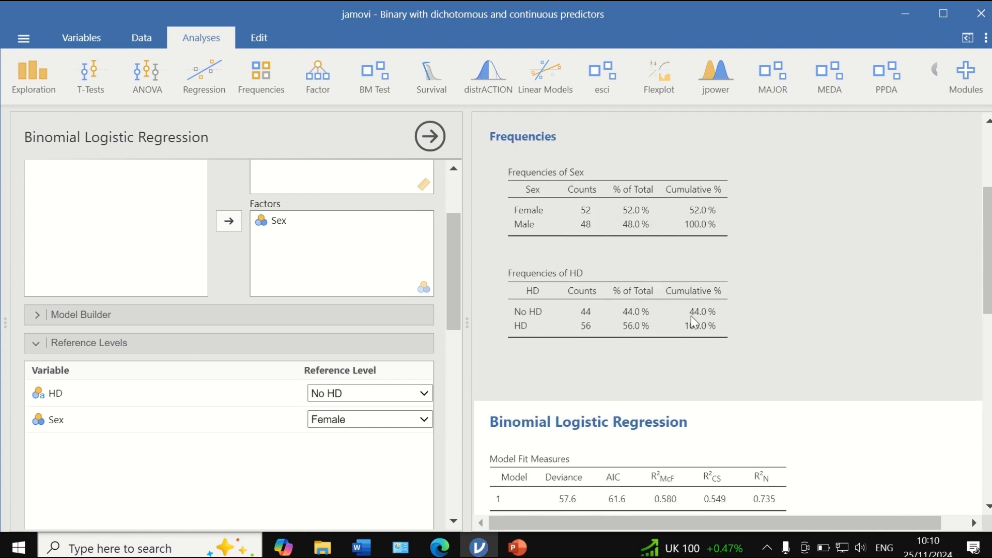
{"action": "scroll", "coordinate": [690, 318], "scroll_direction": "down", "scroll_amount": 4}
{"action": "scroll", "coordinate": [635, 316], "scroll_direction": "down", "scroll_amount": 2}
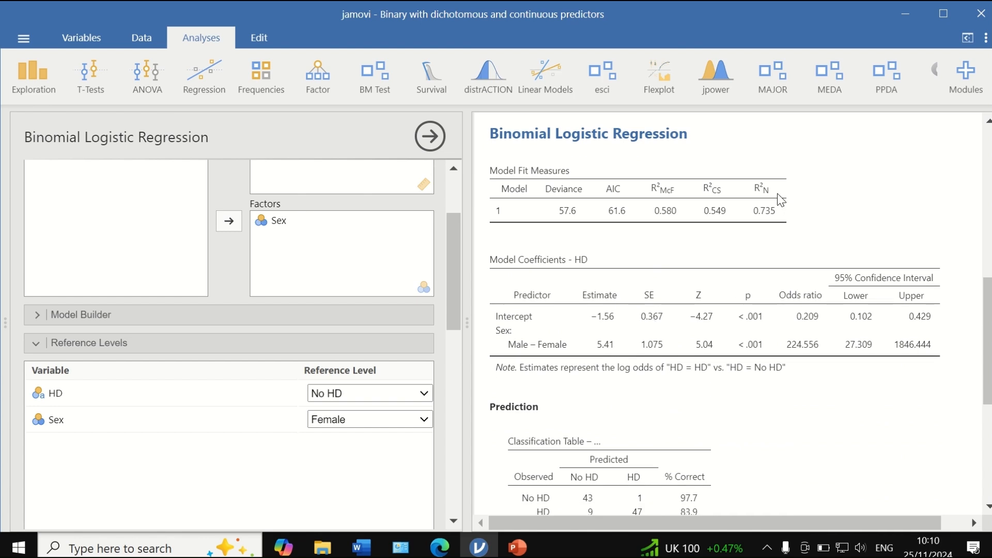
{"action": "scroll", "coordinate": [750, 228], "scroll_direction": "down", "scroll_amount": 3}
{"action": "scroll", "coordinate": [721, 246], "scroll_direction": "up", "scroll_amount": 3}
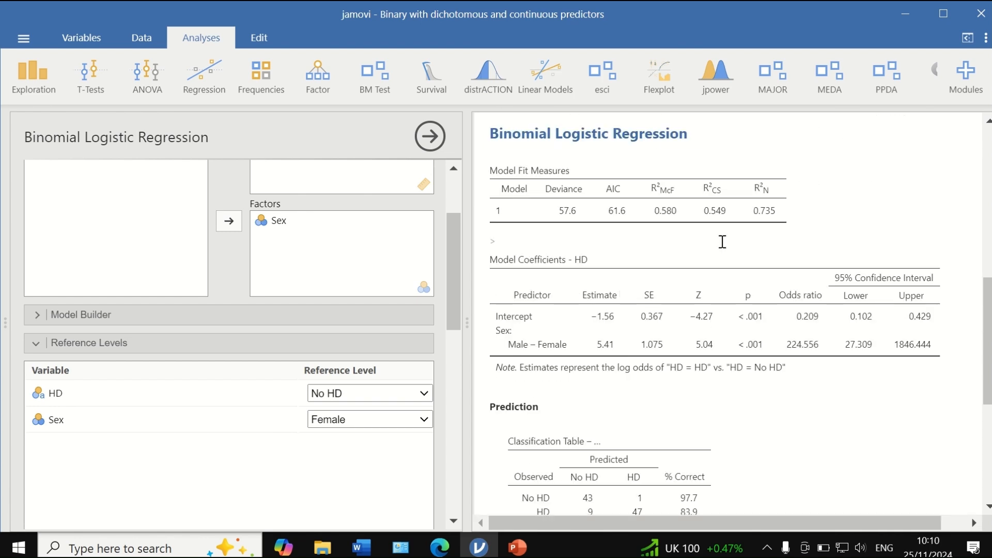